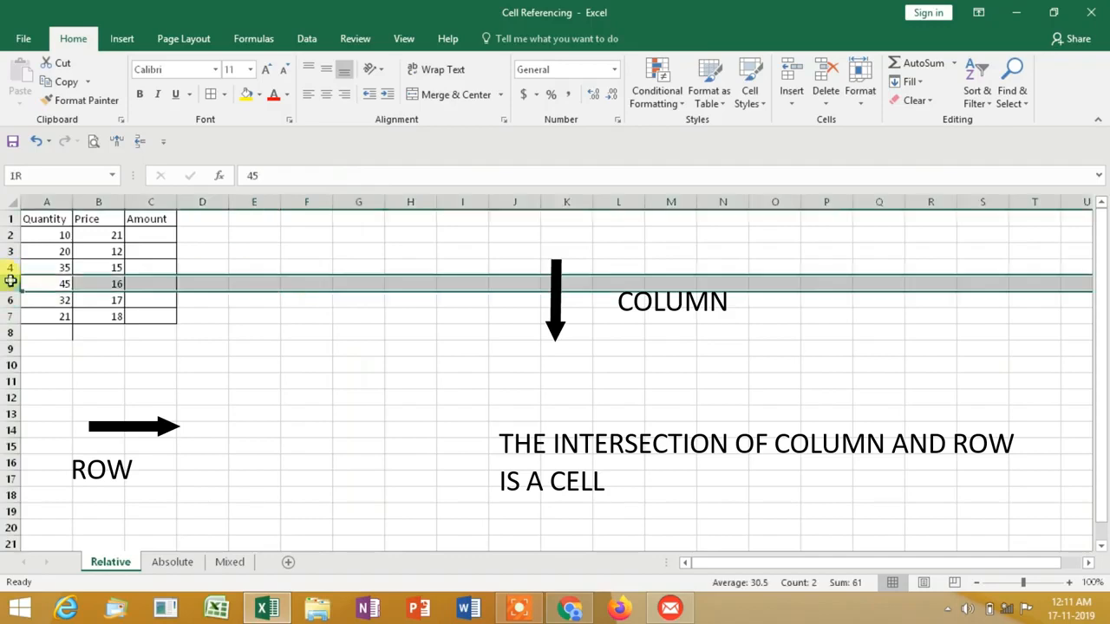
Select column F, column E and several single cells, including F5, F3, I6, E6 and E1, to examine how cell addresses are shown.
click(306, 200)
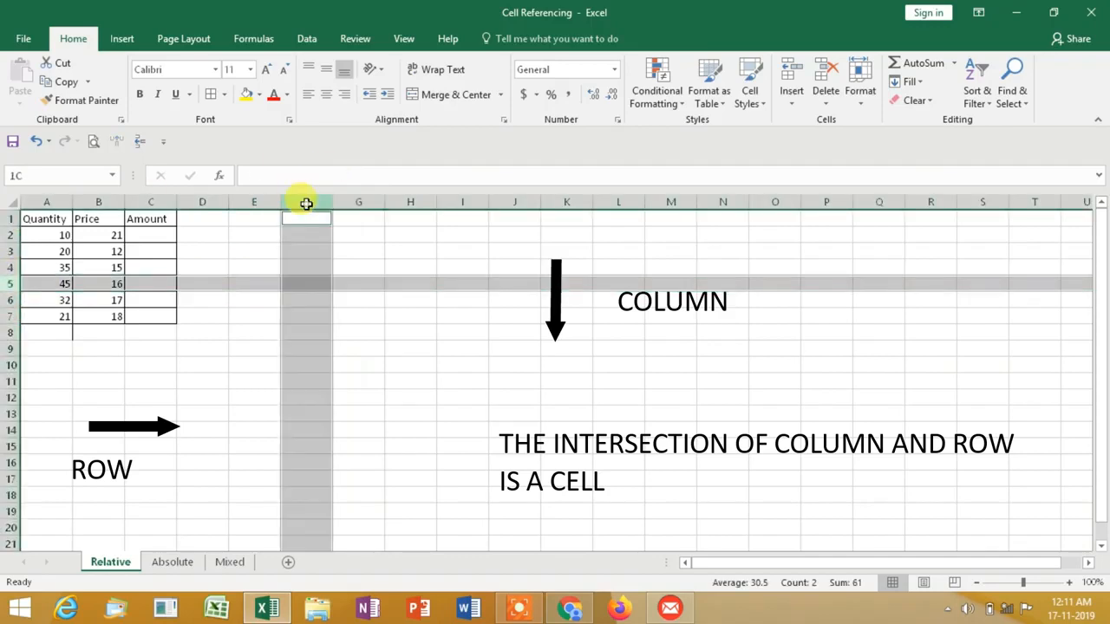
click(304, 285)
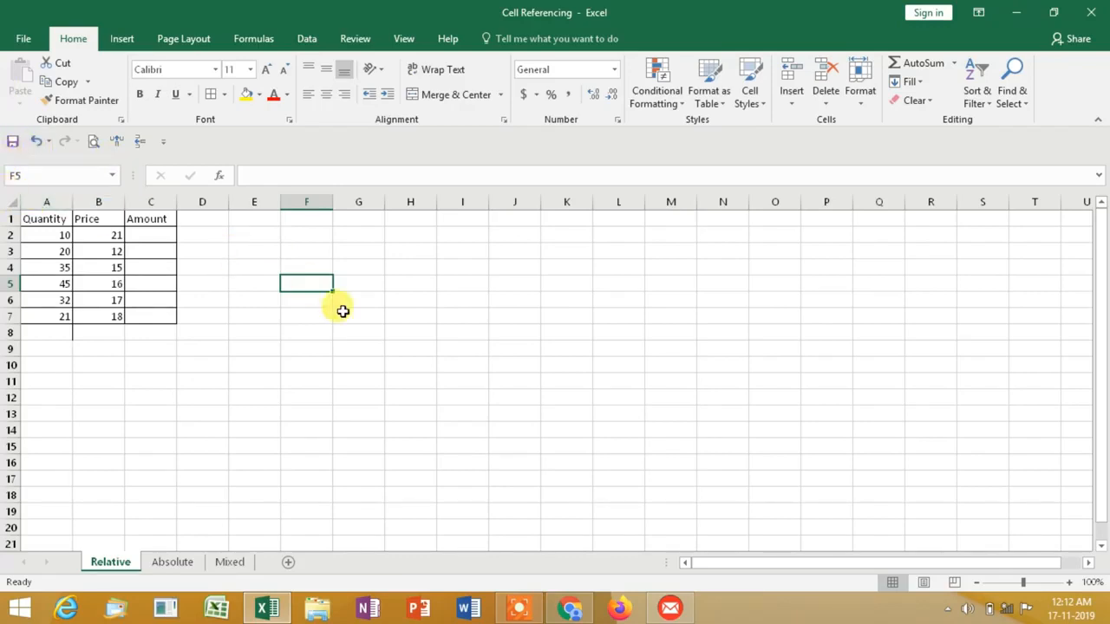
click(332, 251)
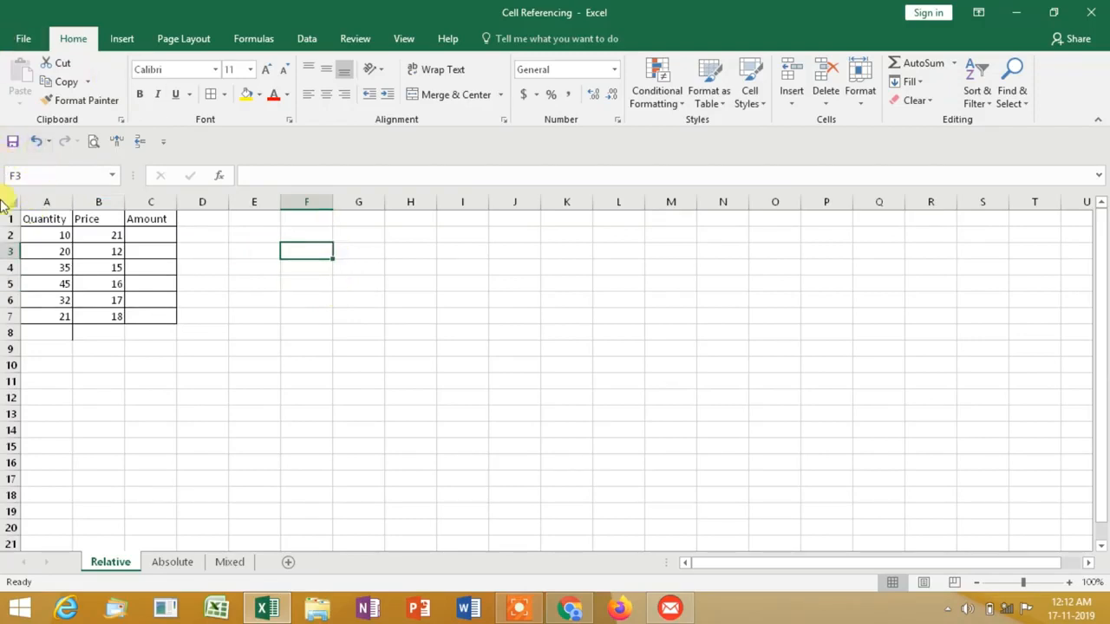
click(461, 296)
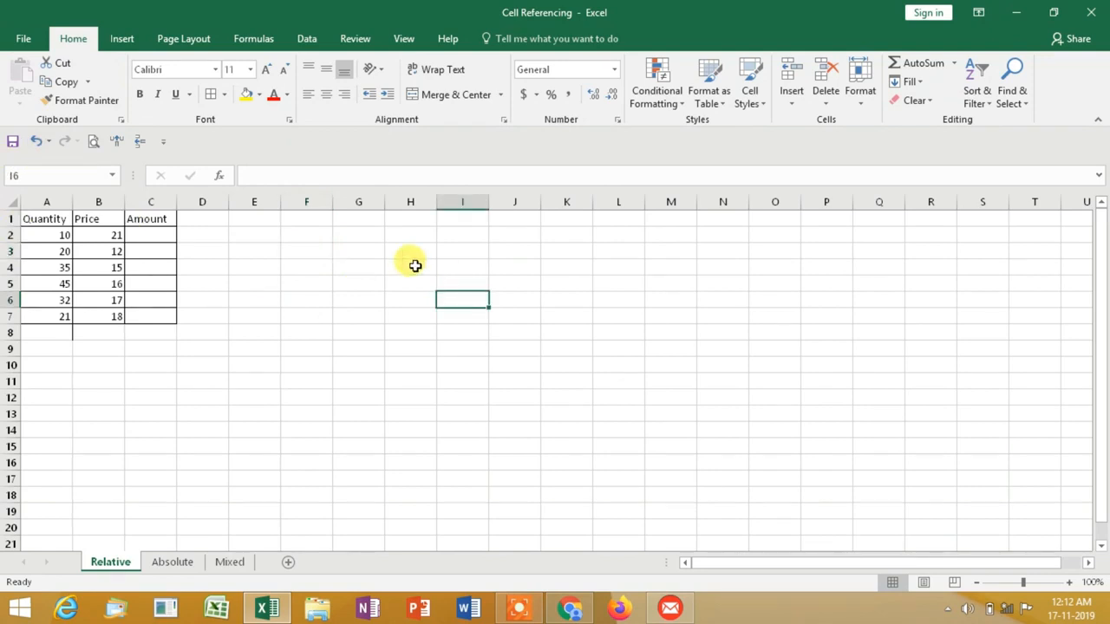
click(355, 265)
click(274, 295)
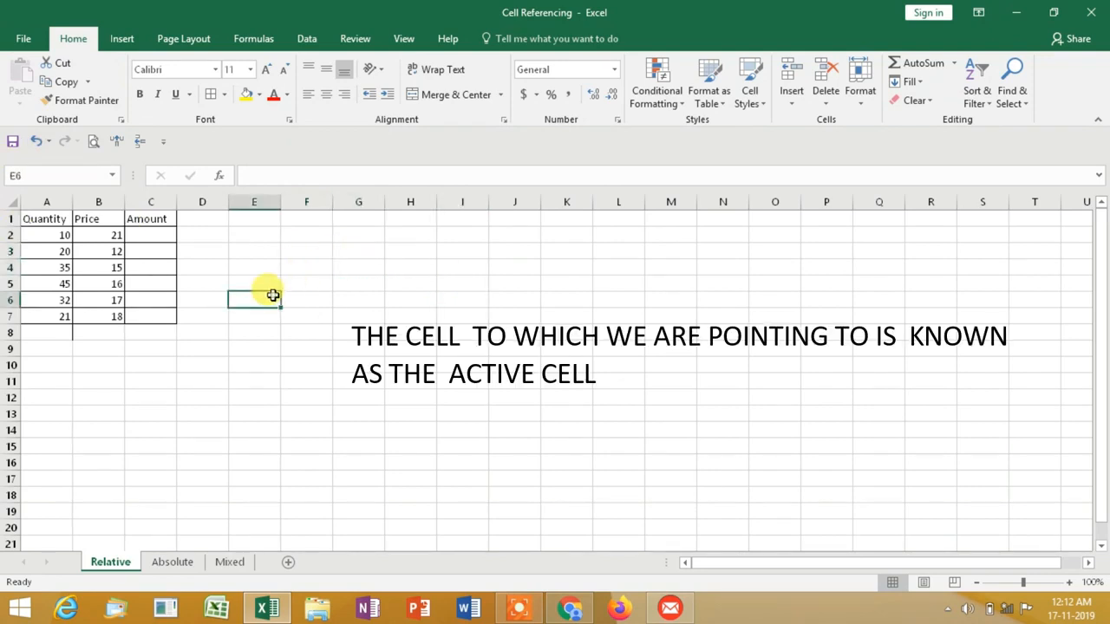
click(252, 221)
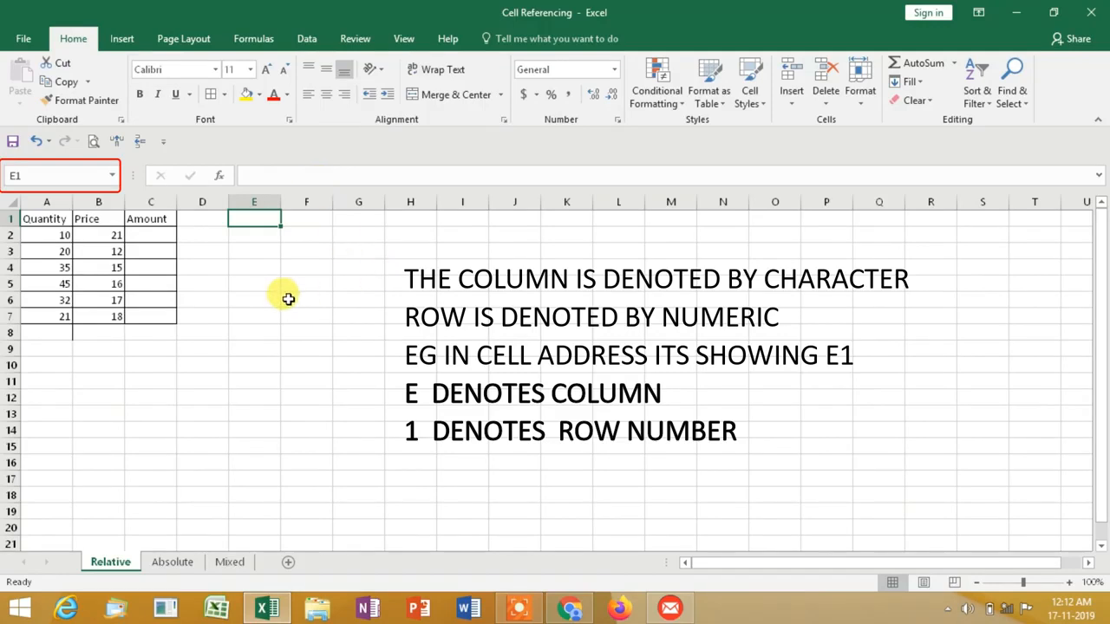
click(252, 202)
Start a formula in cell H5 that references H2, then all of column H, then row 5, and cancel the entry.
click(391, 284)
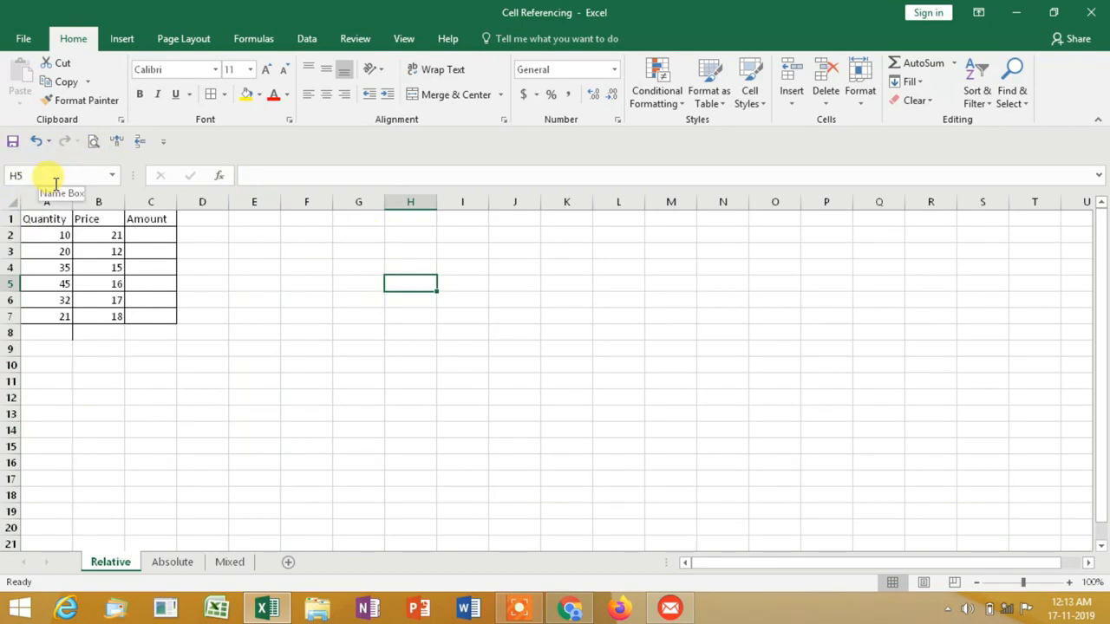
text(=)
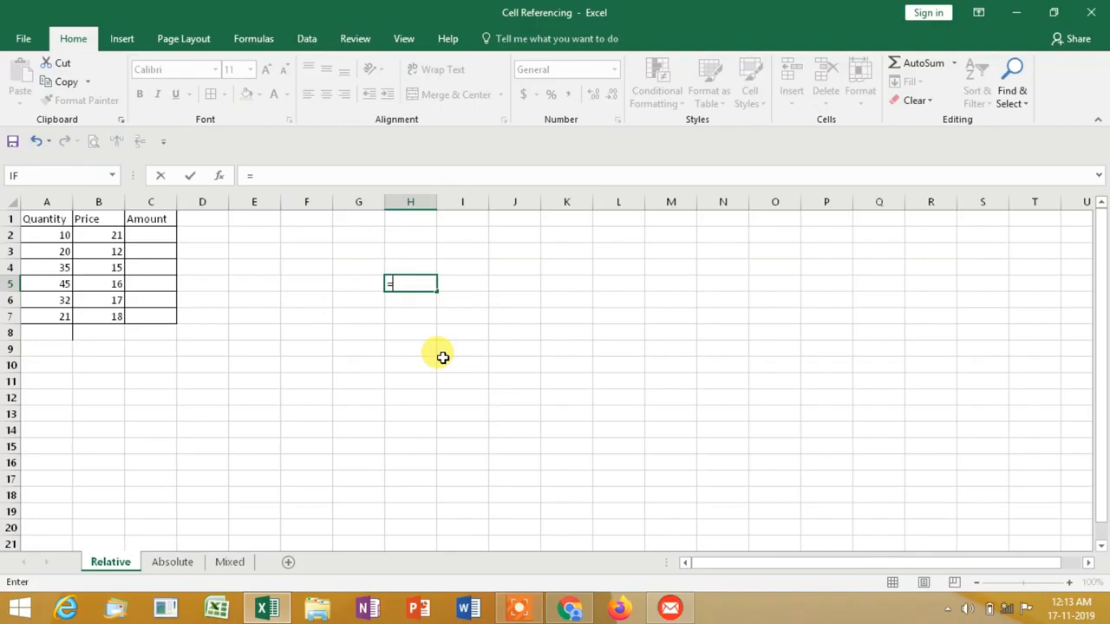
key(Up)
key(Up)
key(Up)
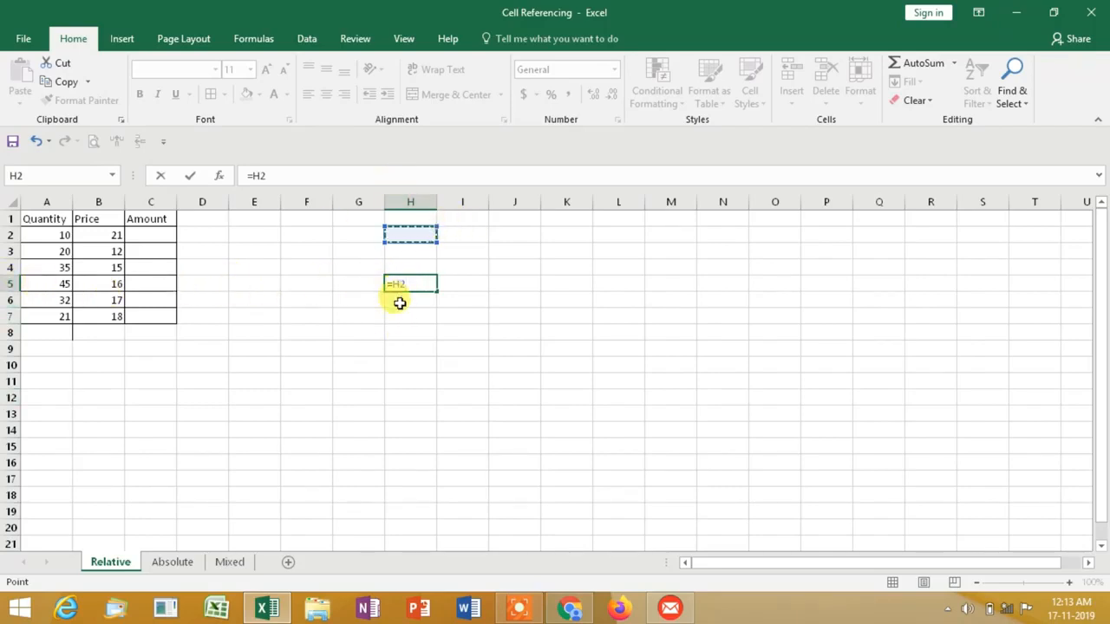
click(413, 200)
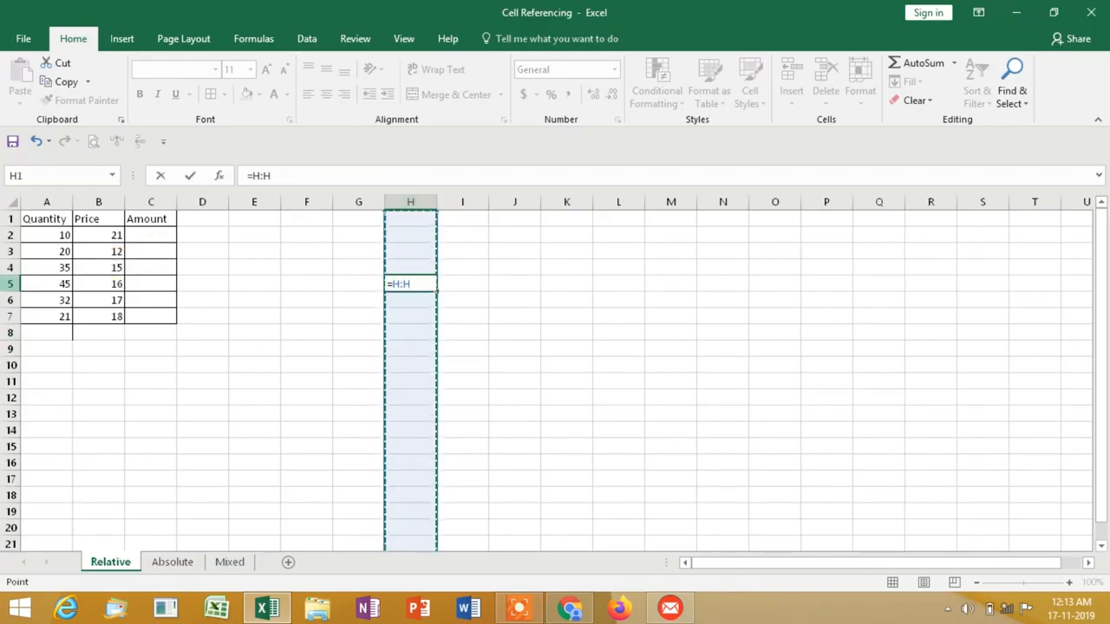
click(10, 284)
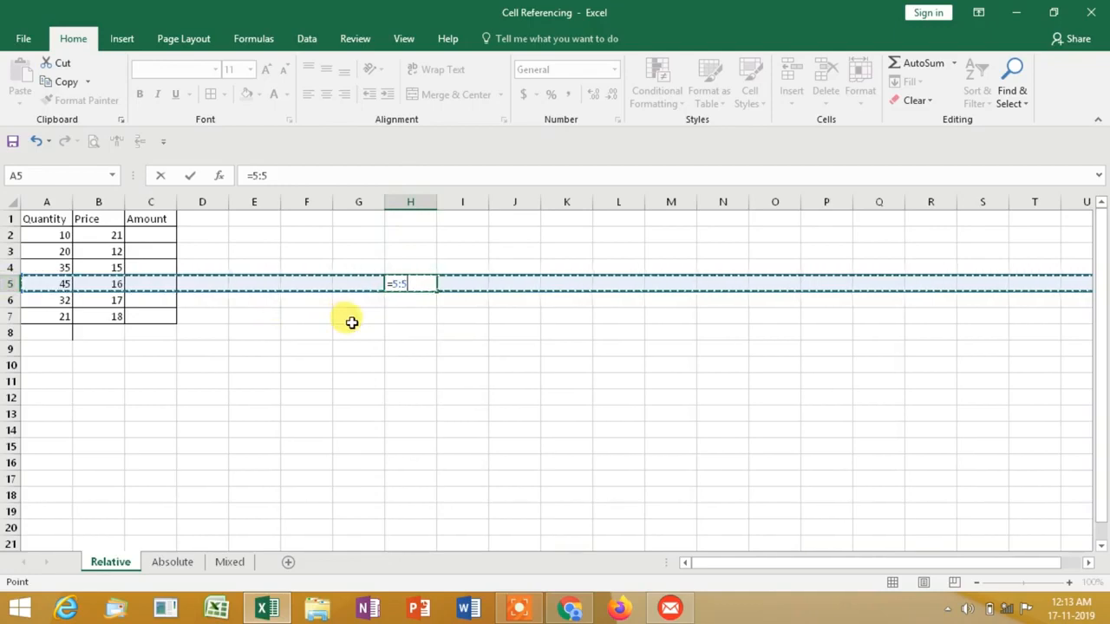
key(Escape)
Try formulas in H5 that reference H3 and then H2, cancelling each entry.
text(=)
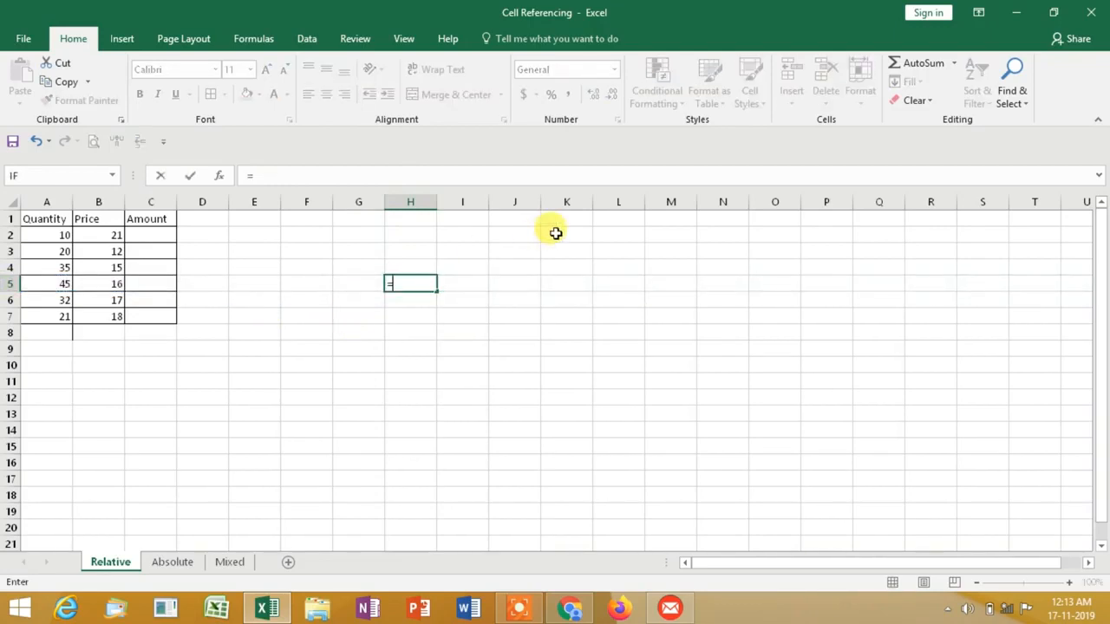
key(Up)
key(Up)
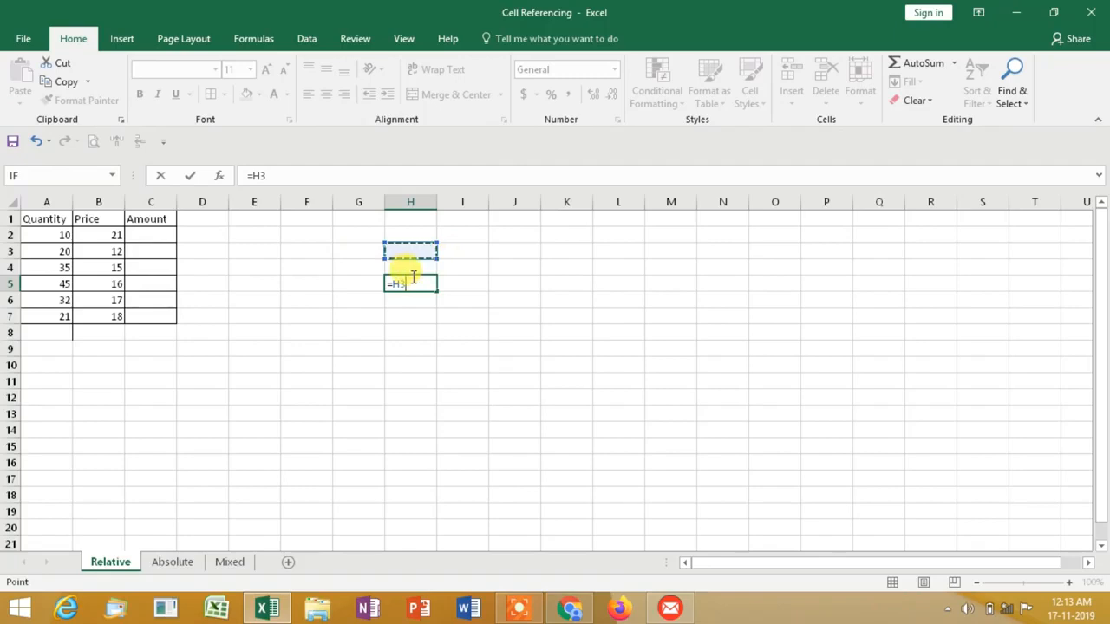
key(Escape)
text(=)
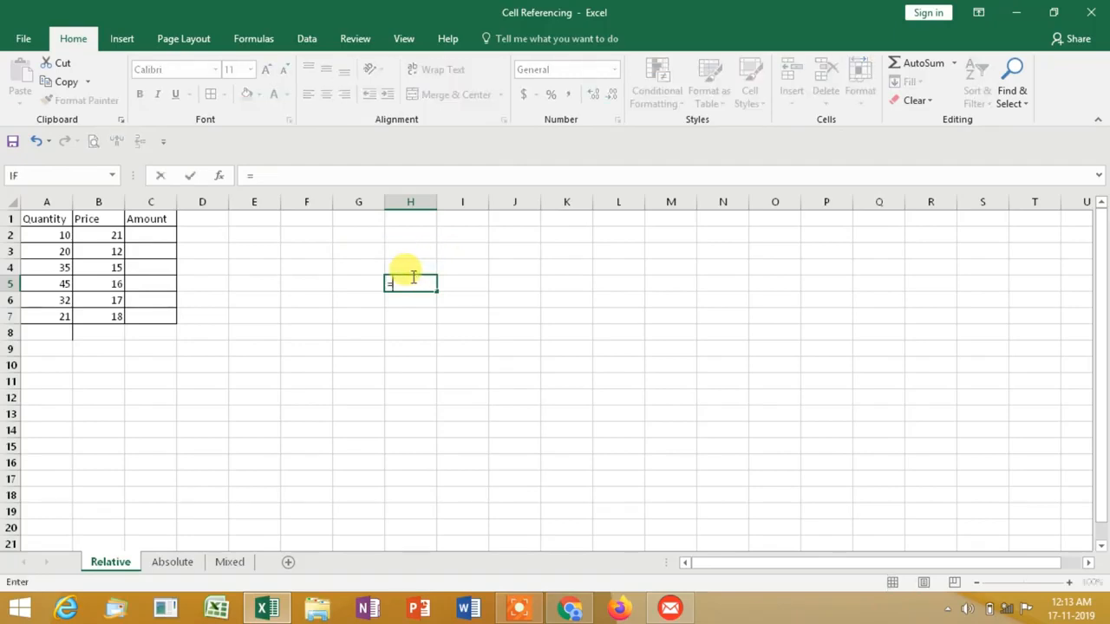
key(Up)
key(Up)
key(Up)
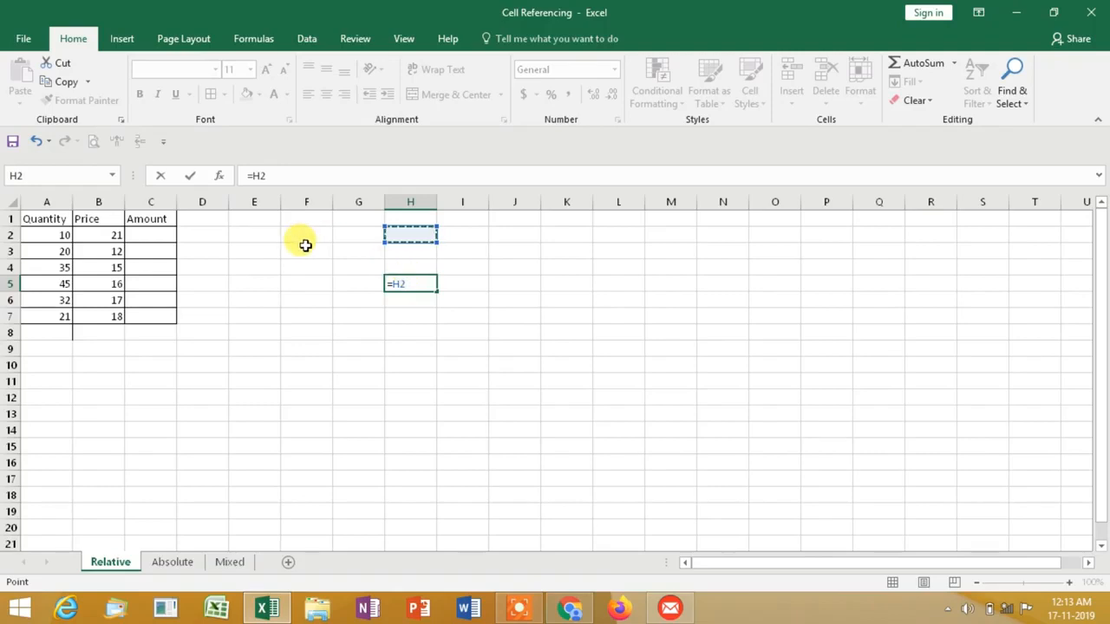
key(Escape)
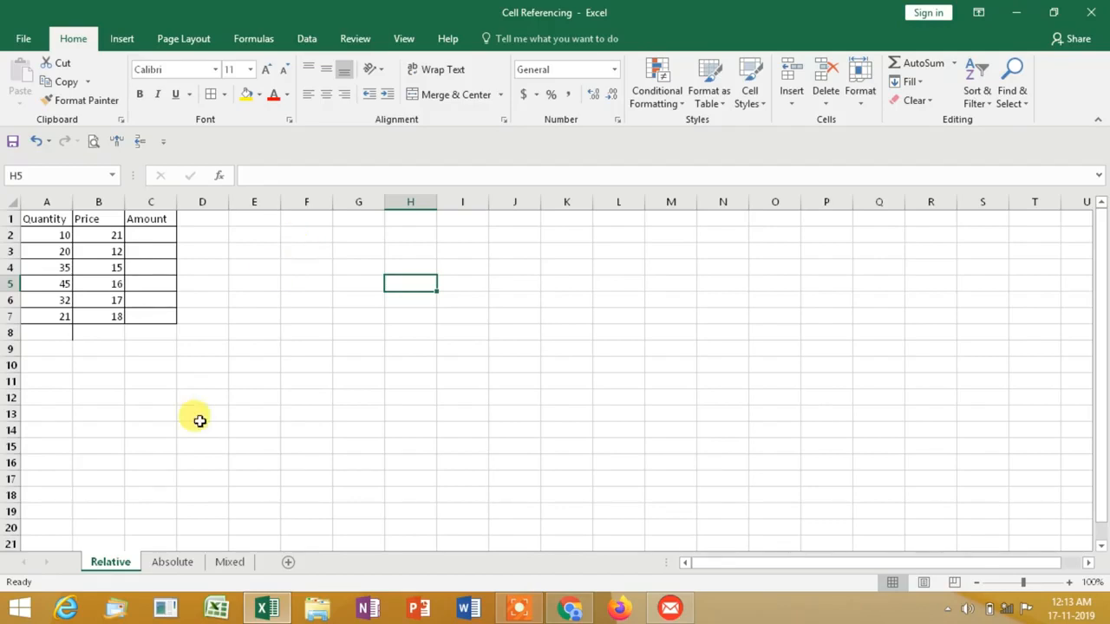
Look at the Absolute sheet, then return to the Relative sheet and review its Quantity, Price and Amount headers.
click(188, 562)
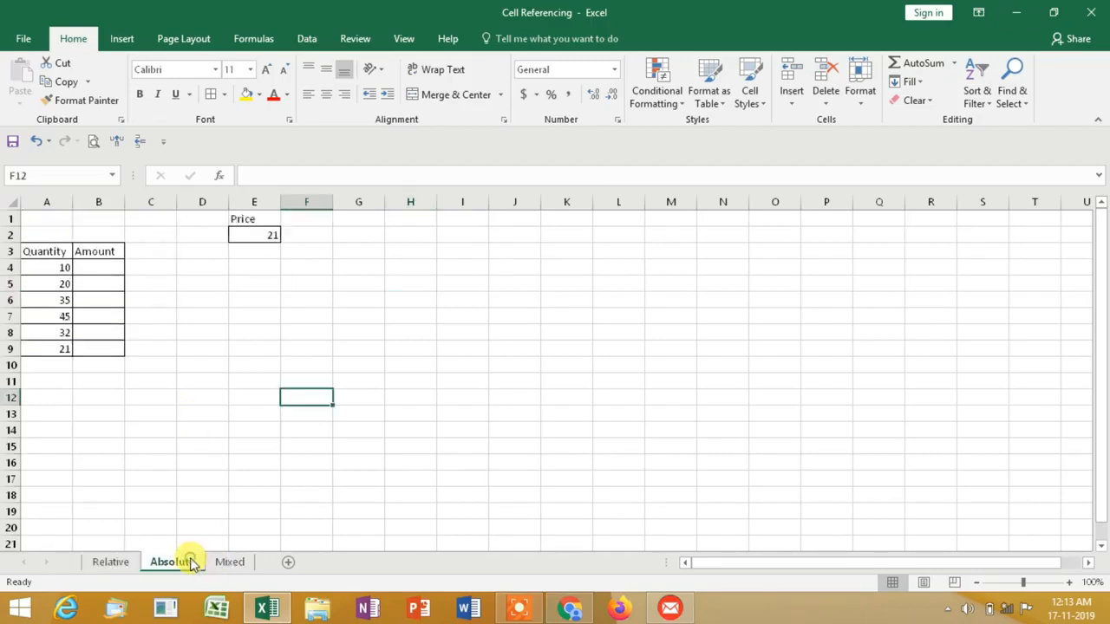
click(111, 564)
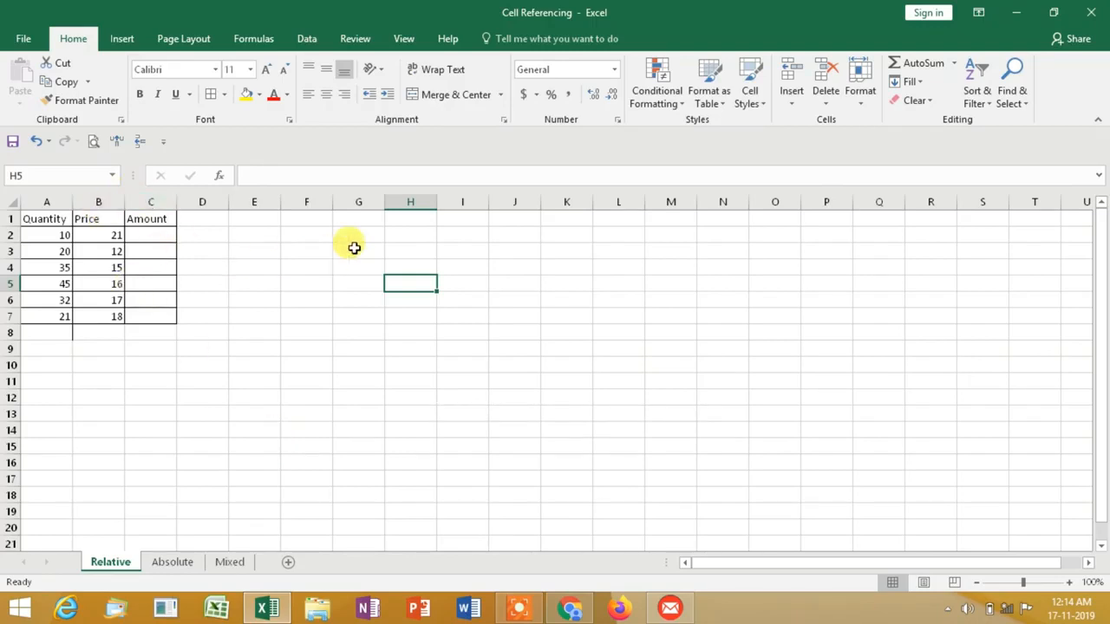
click(56, 223)
click(114, 221)
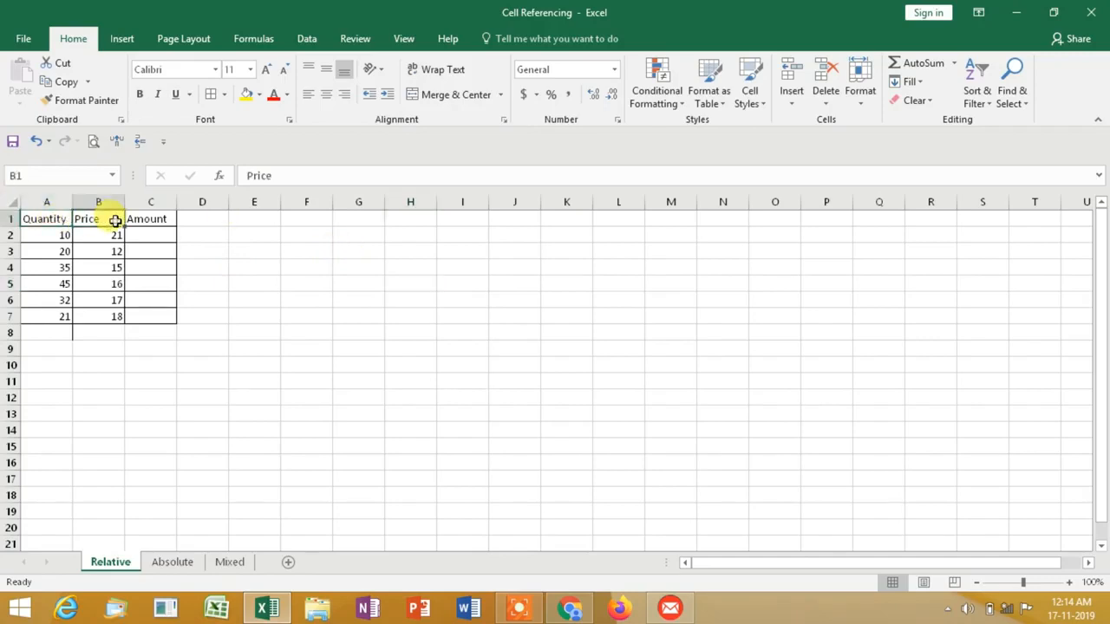
click(158, 228)
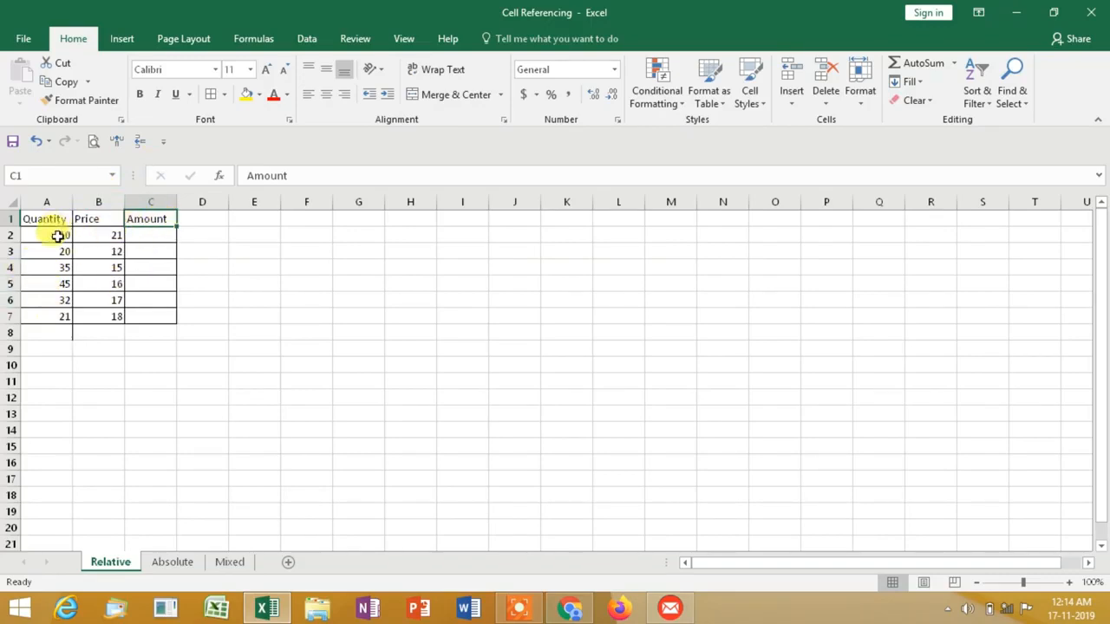
Enter the formula =10*21 with fixed numbers in the first Amount cell, C2.
click(173, 233)
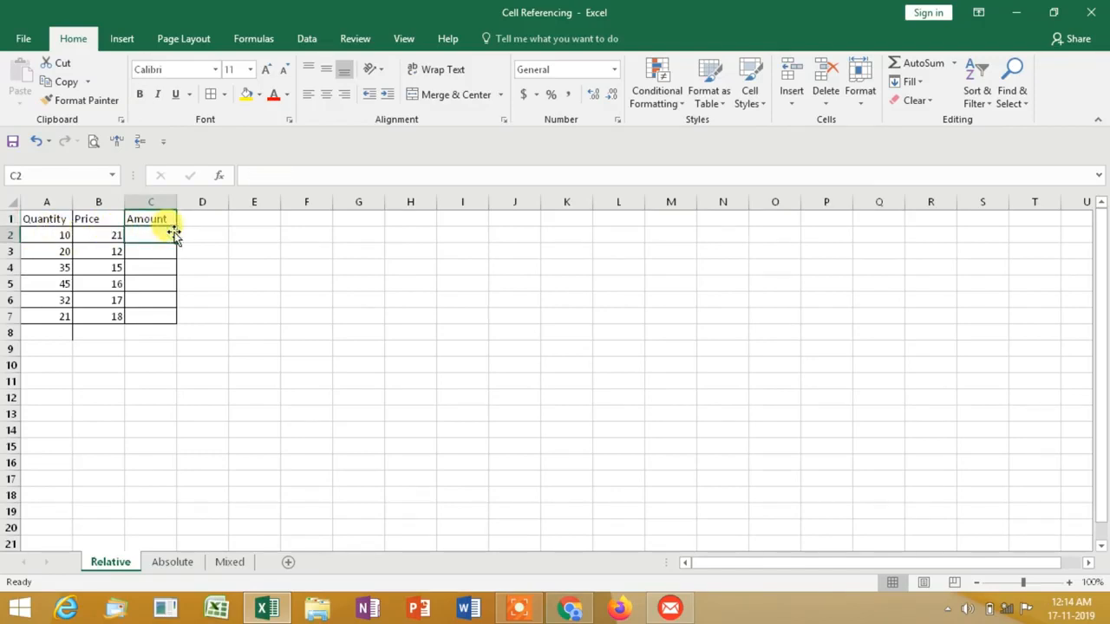
text(=)
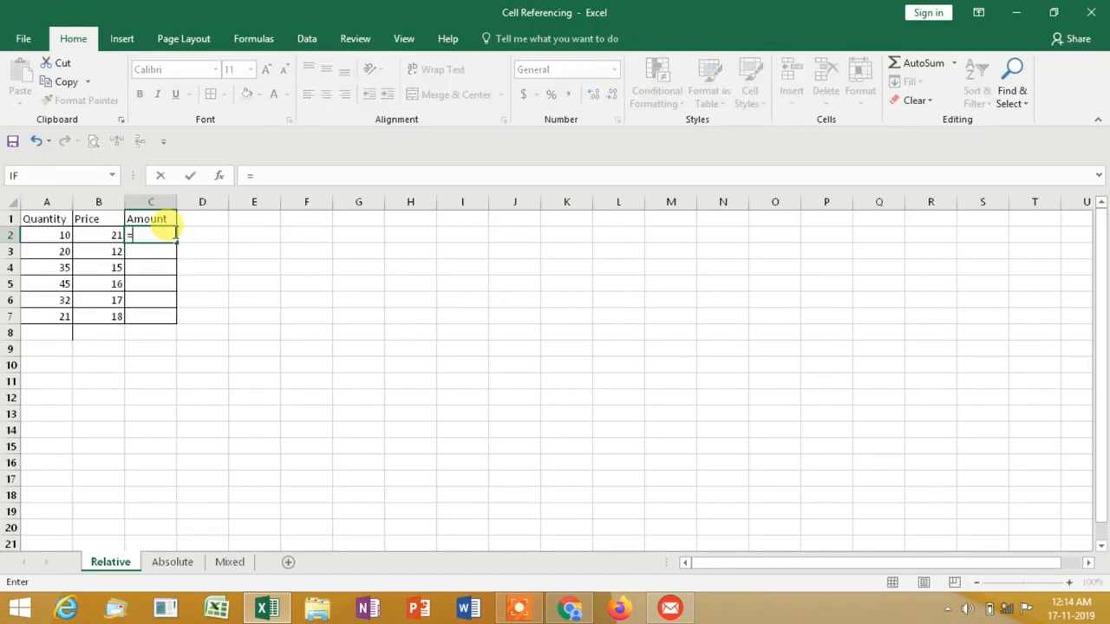
text(10*21)
key(BackSpace)
key(BackSpace)
key(BackSpace)
key(BackSpace)
key(BackSpace)
key(BackSpace)
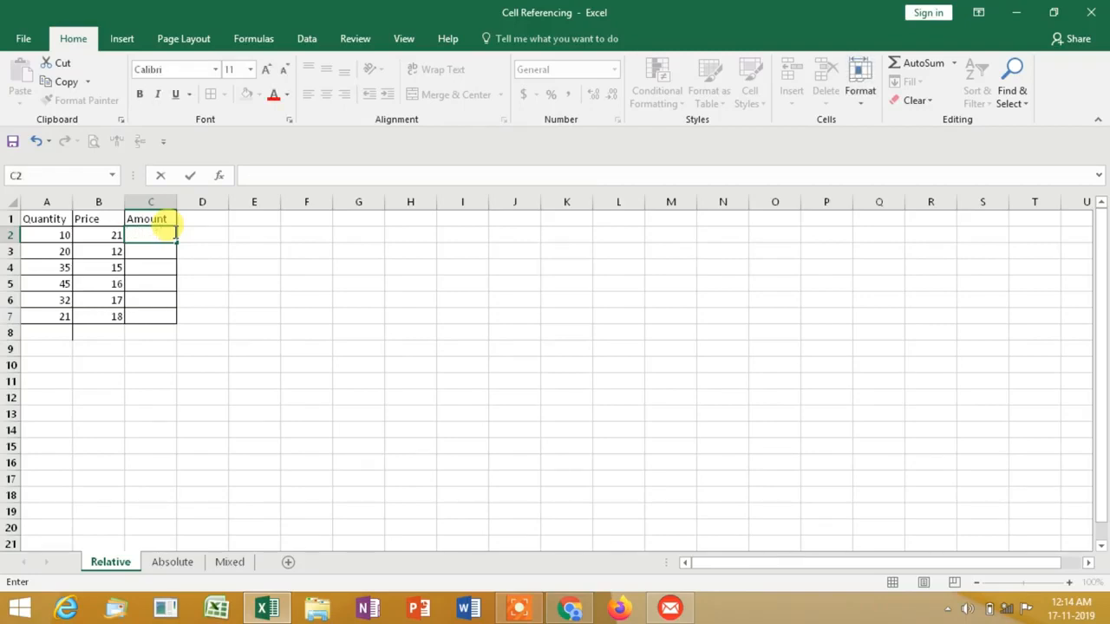
text(=10)
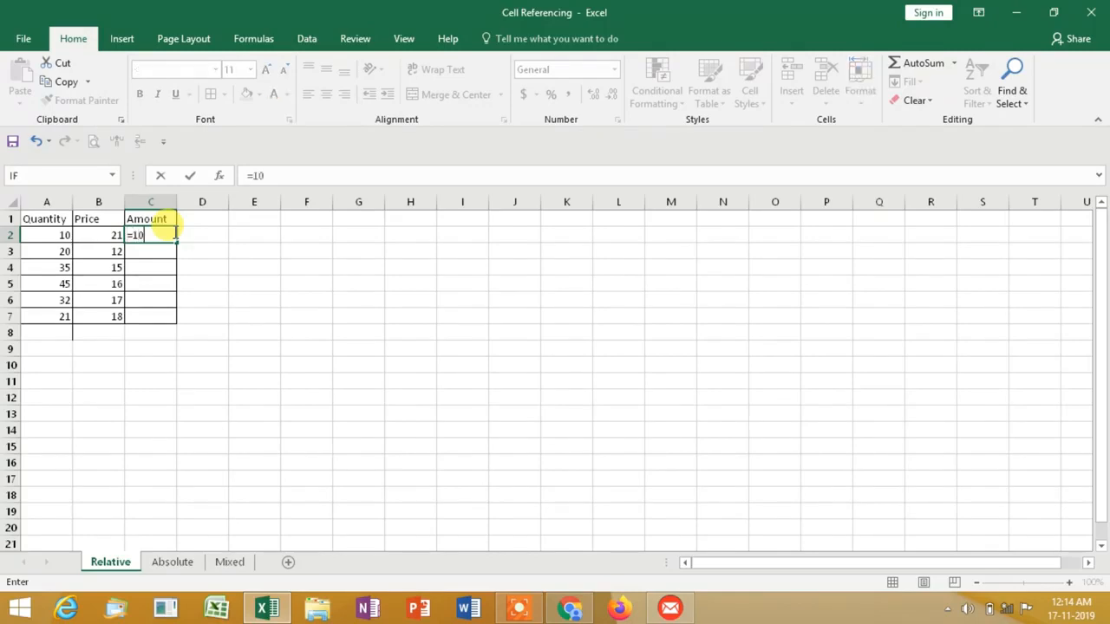
text(*21)
key(Return)
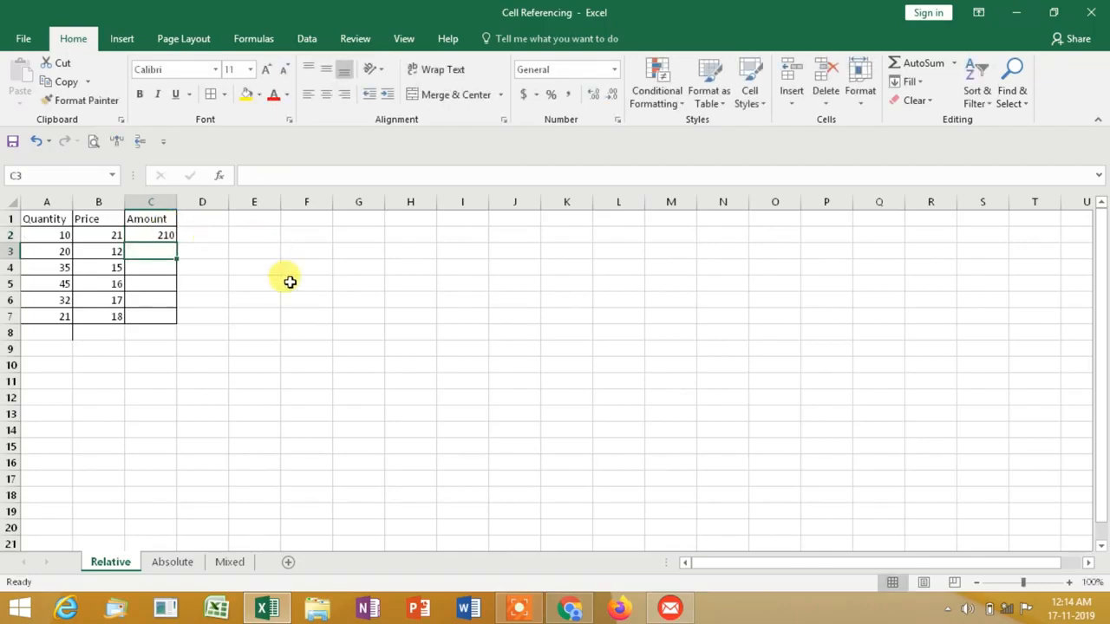
Try changing the price in B2 to 31, then undo the change.
click(116, 232)
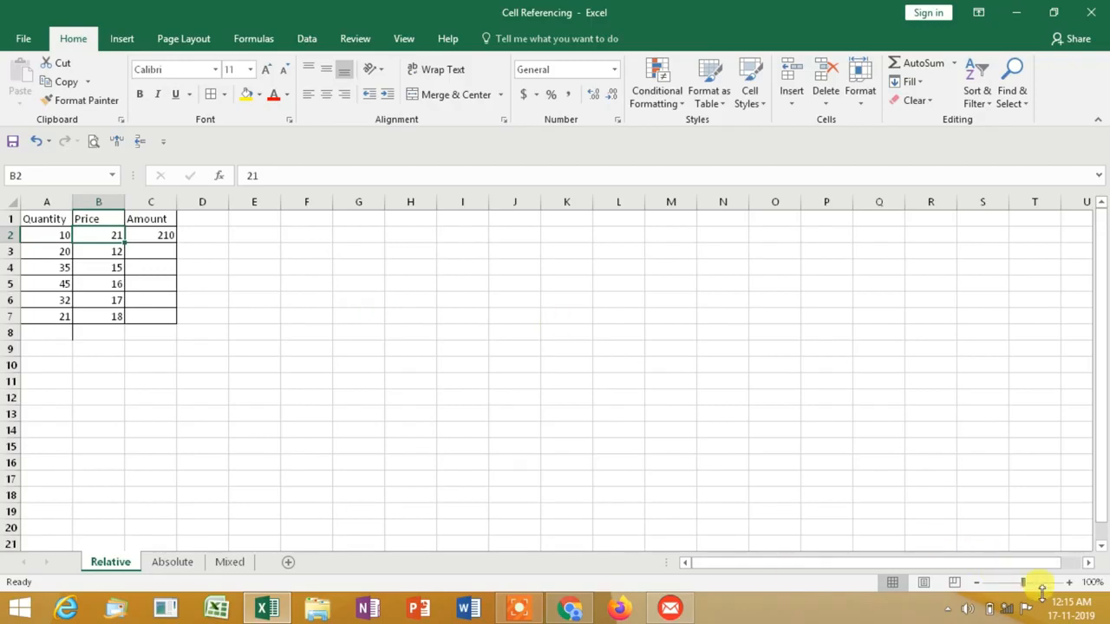
drag(1024, 582, 1035, 582)
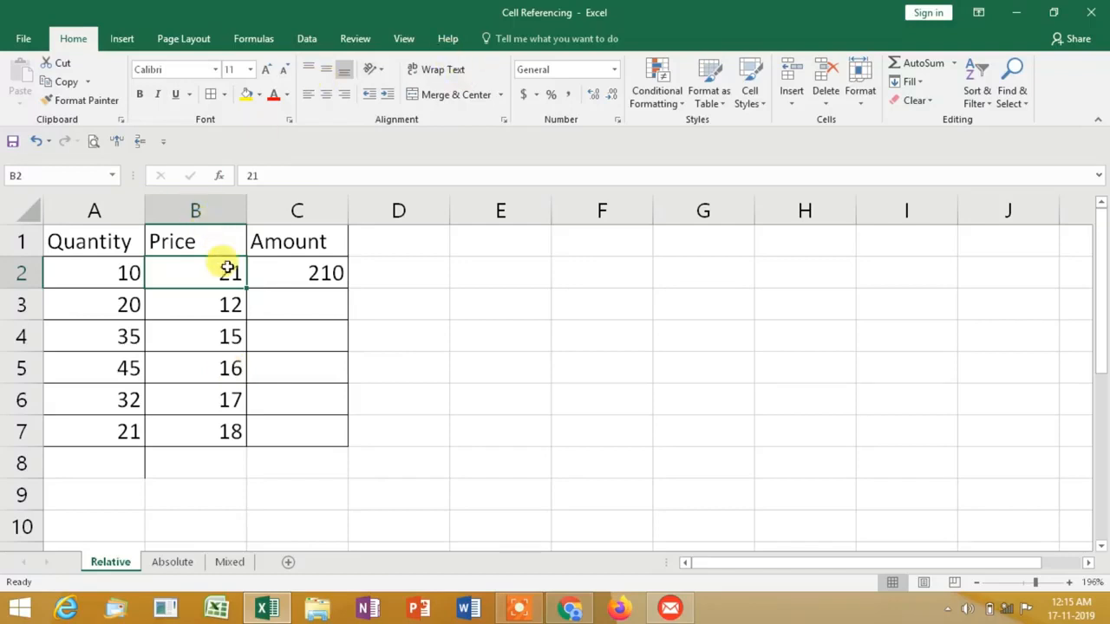
text(31)
key(Return)
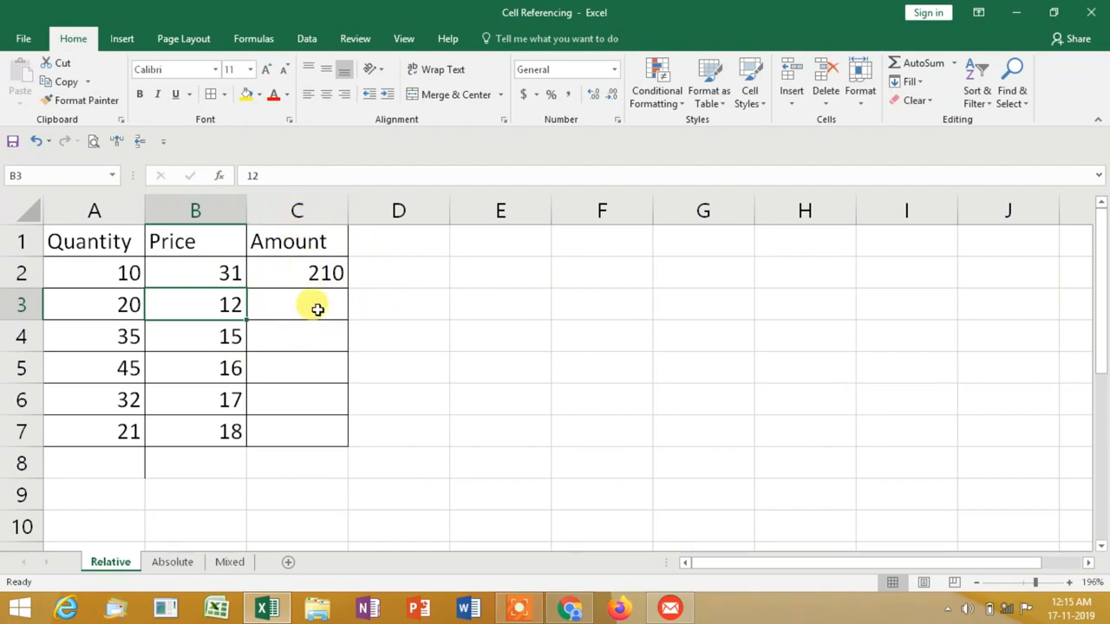
key(ctrl+z)
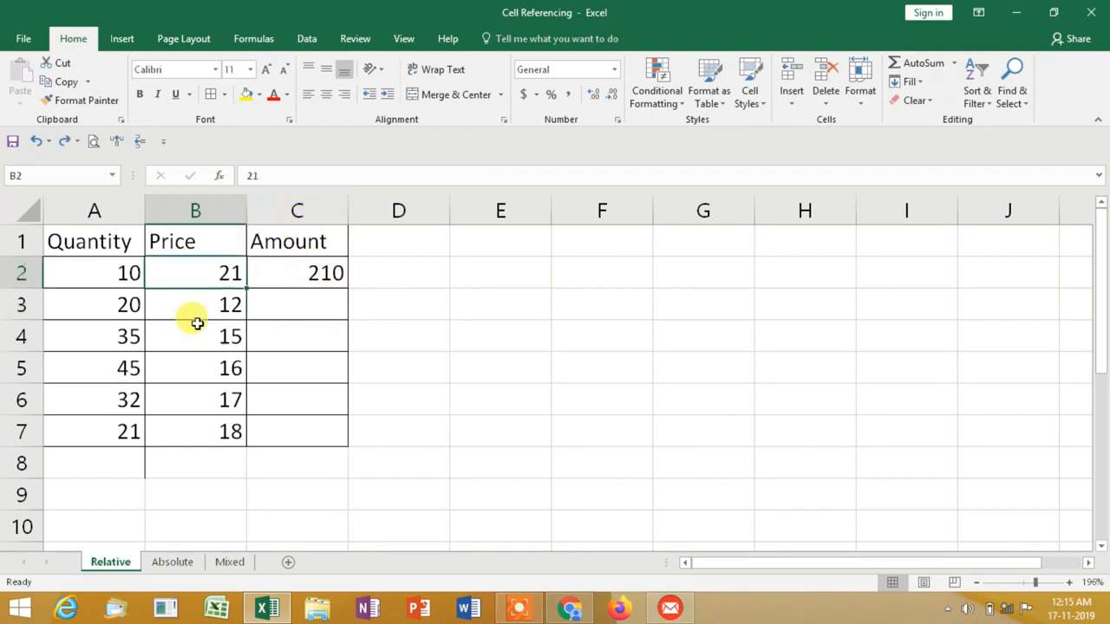
Re-enter the Amount in C2 as the formula =10*21.
click(338, 272)
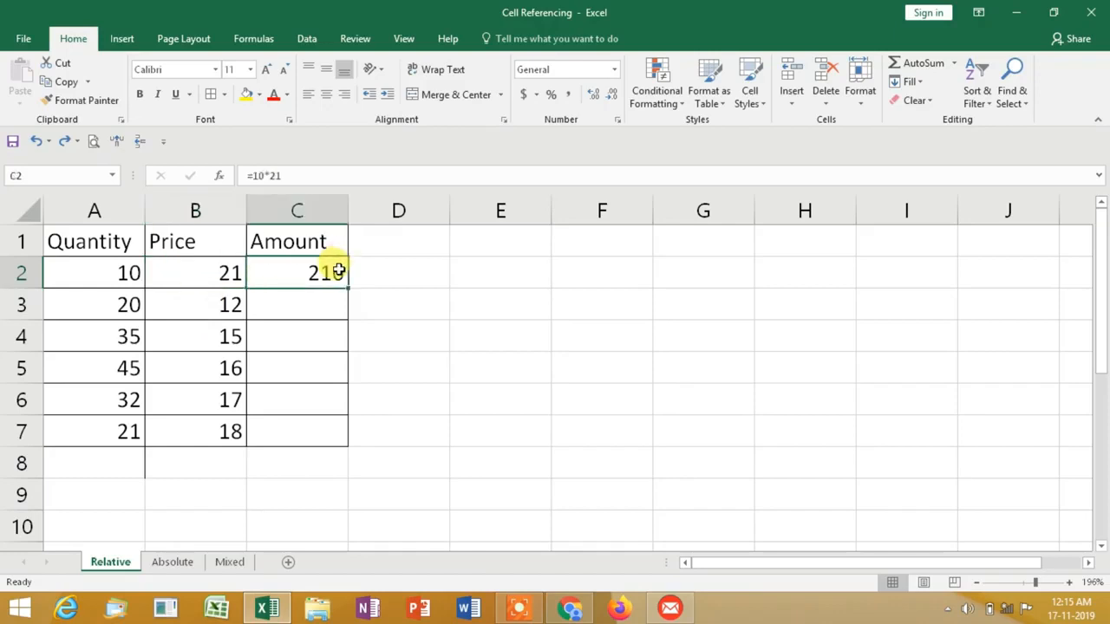
text(=)
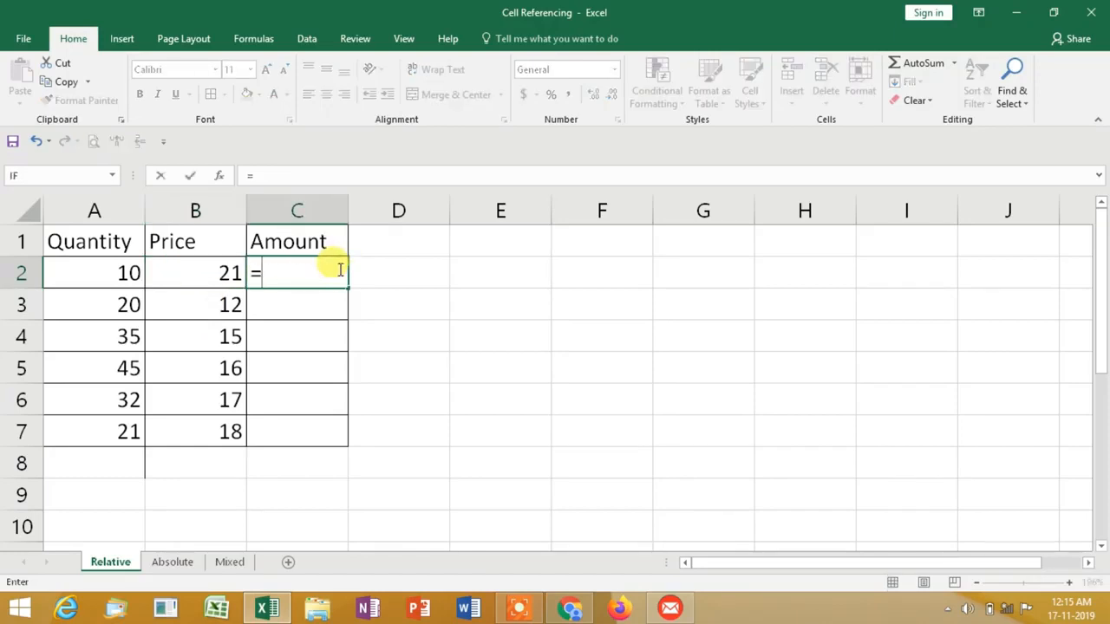
text(10*21)
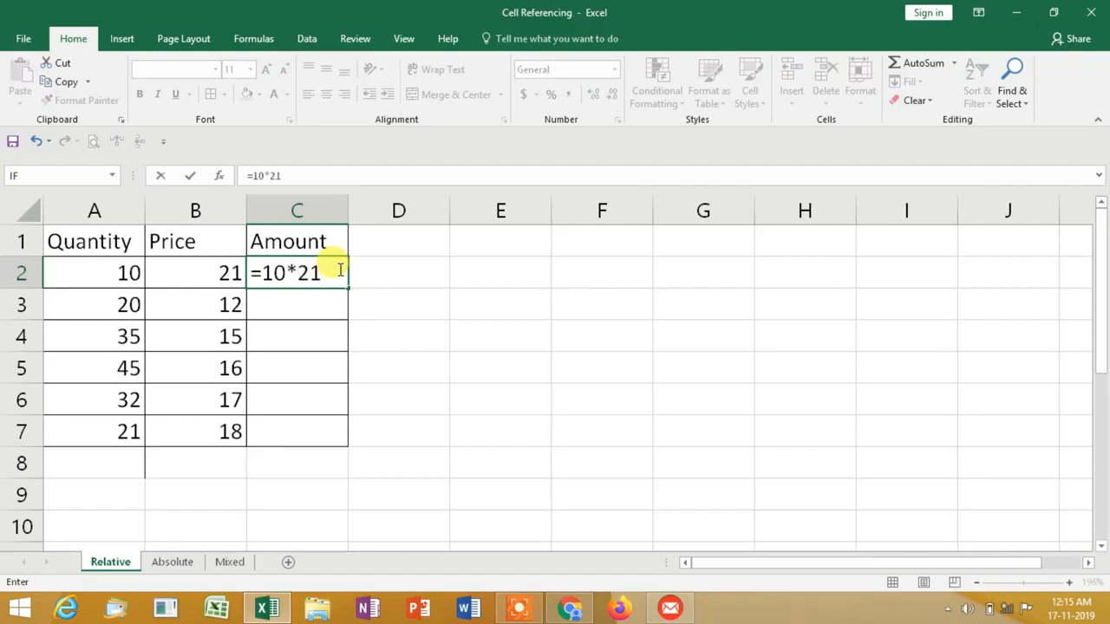
key(Return)
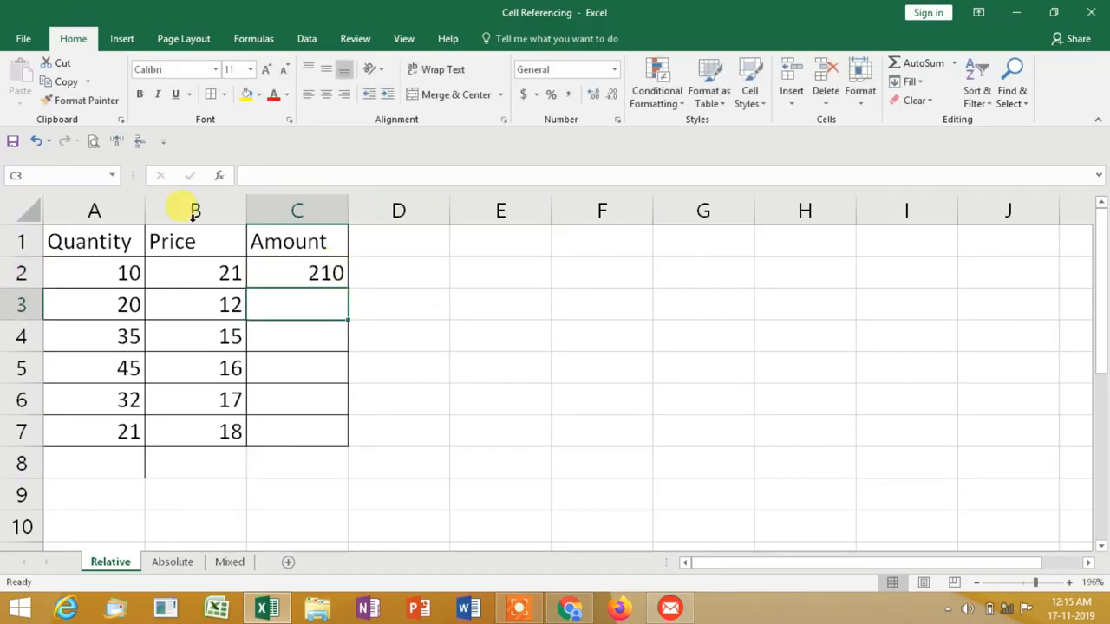
Set the first quantity in A2 to 20.
click(182, 266)
click(87, 262)
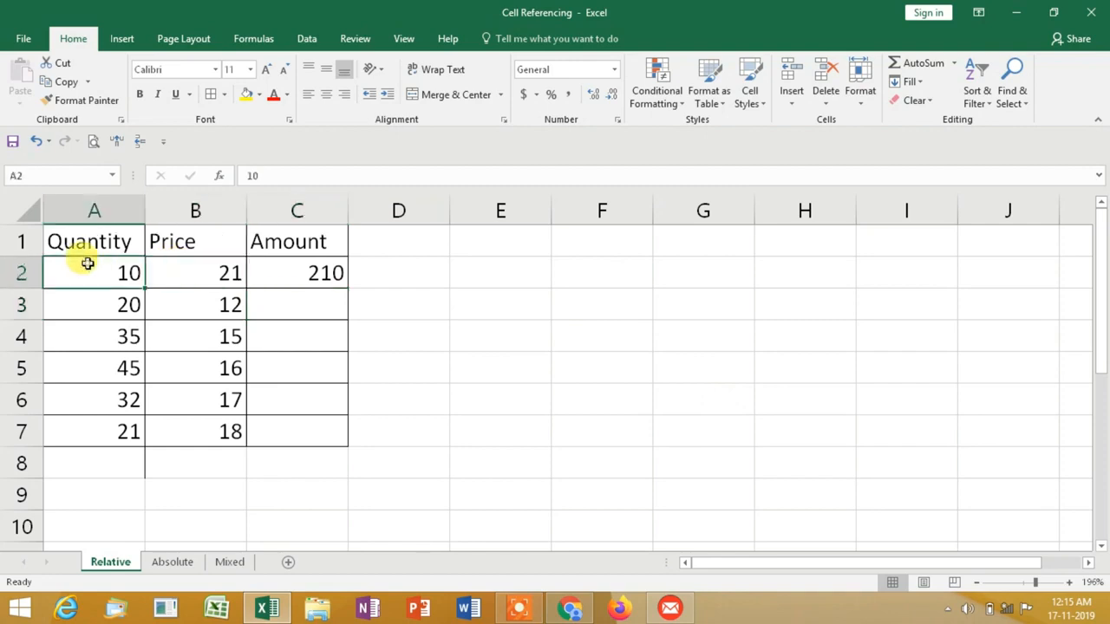
text(20)
key(Return)
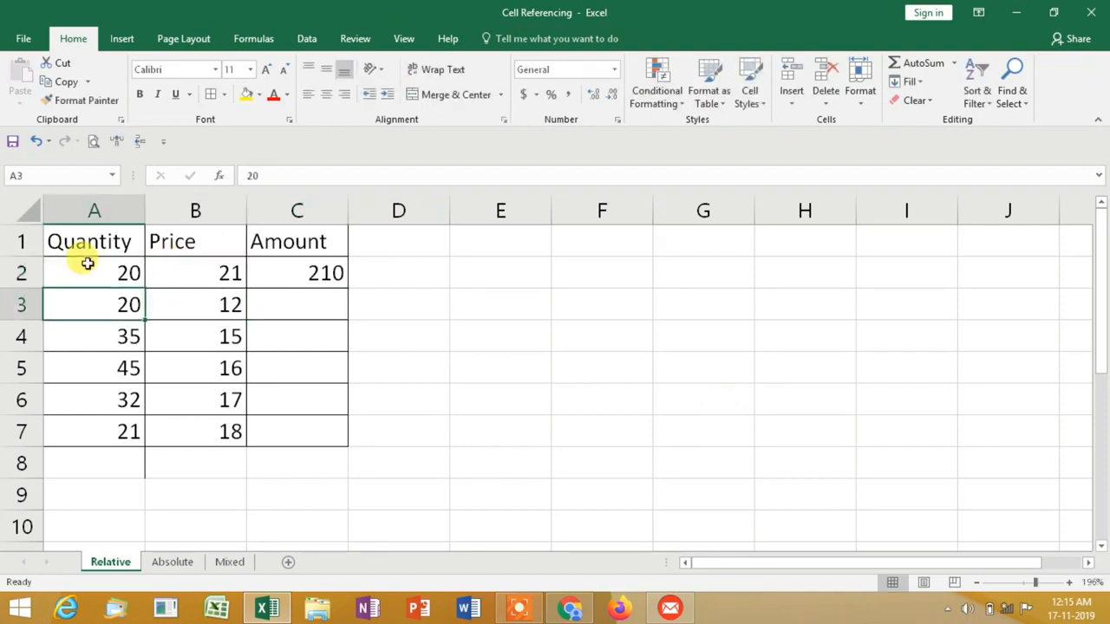
Try a price of 22 in B2, check the fixed-number Amount in C2, and undo the first-row price and quantity changes.
click(340, 269)
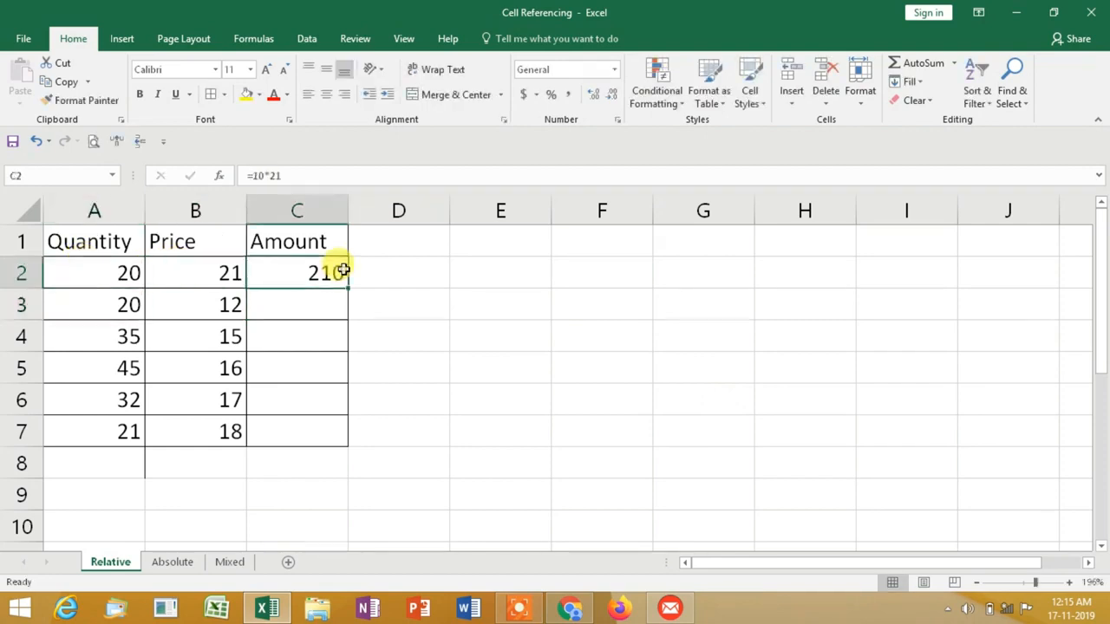
click(177, 281)
text(22)
key(Return)
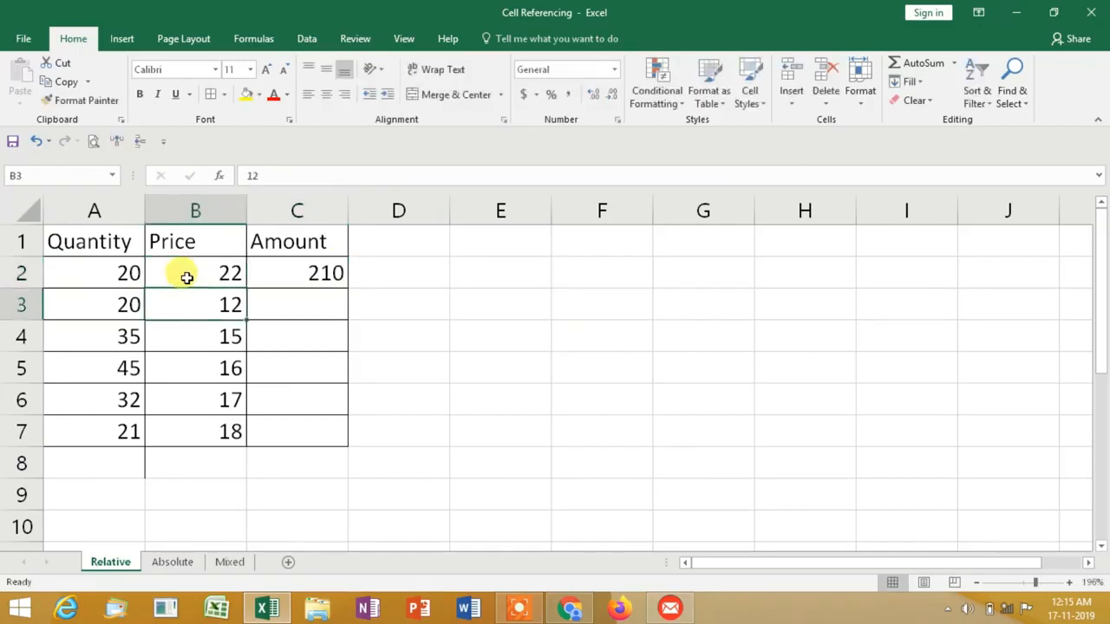
click(333, 264)
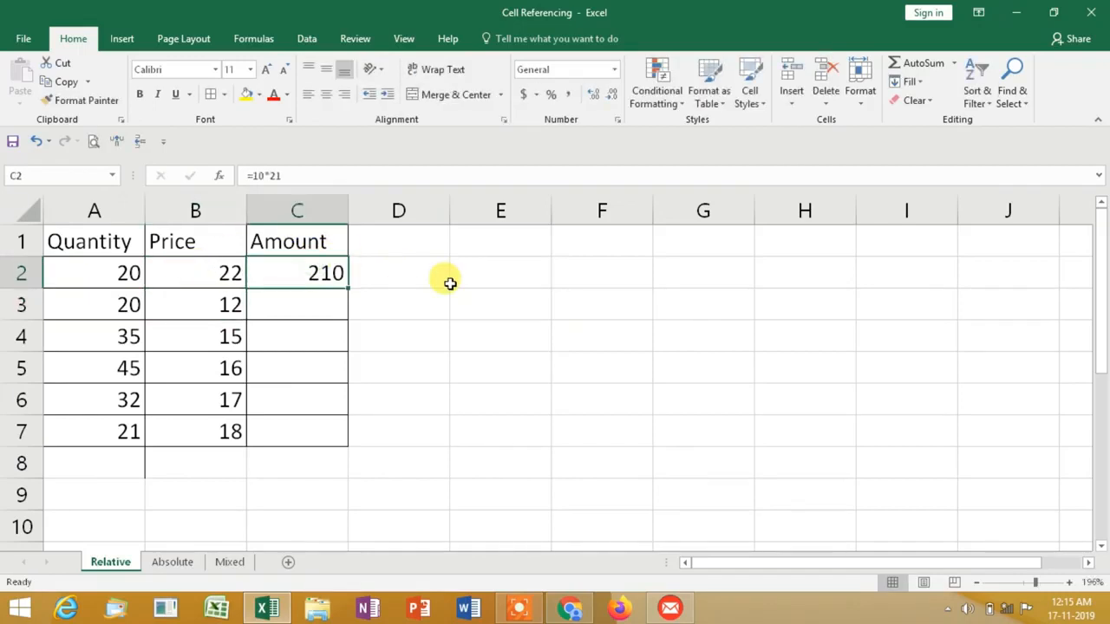
key(ctrl+z)
key(ctrl+z)
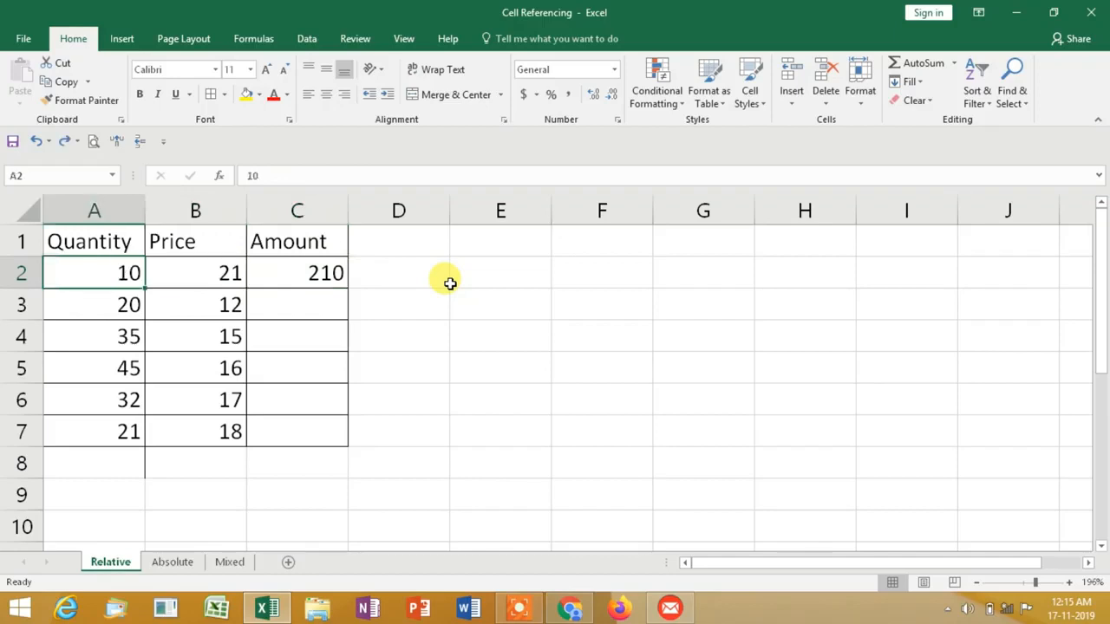
Replace the fixed-number formula in C2 with =A2*B2, referencing the Quantity and Price cells.
click(346, 276)
key(Delete)
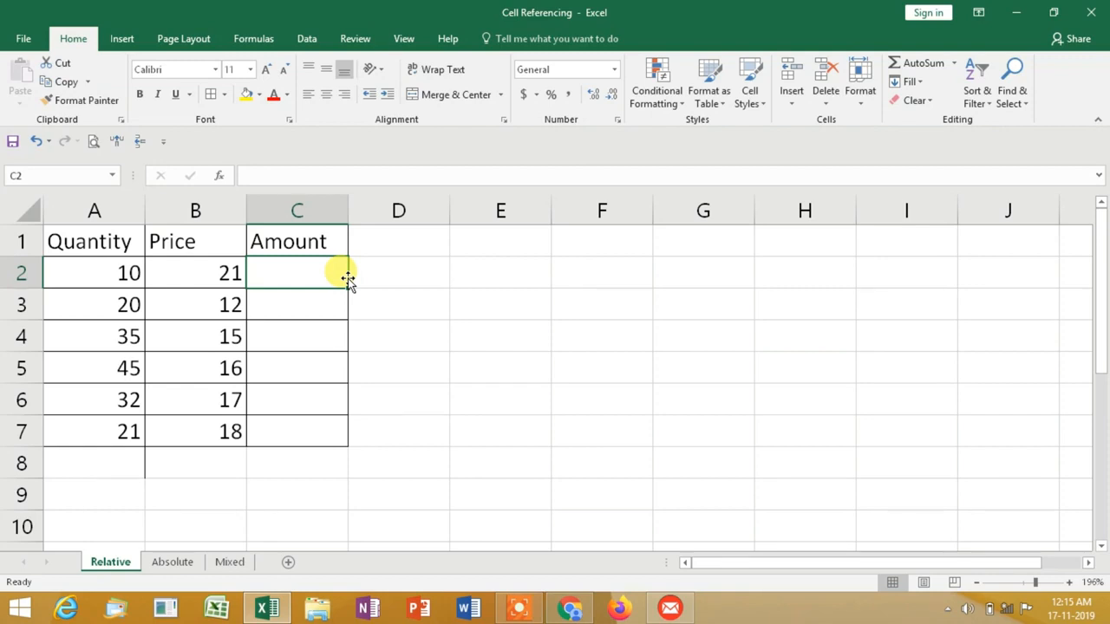
text(=)
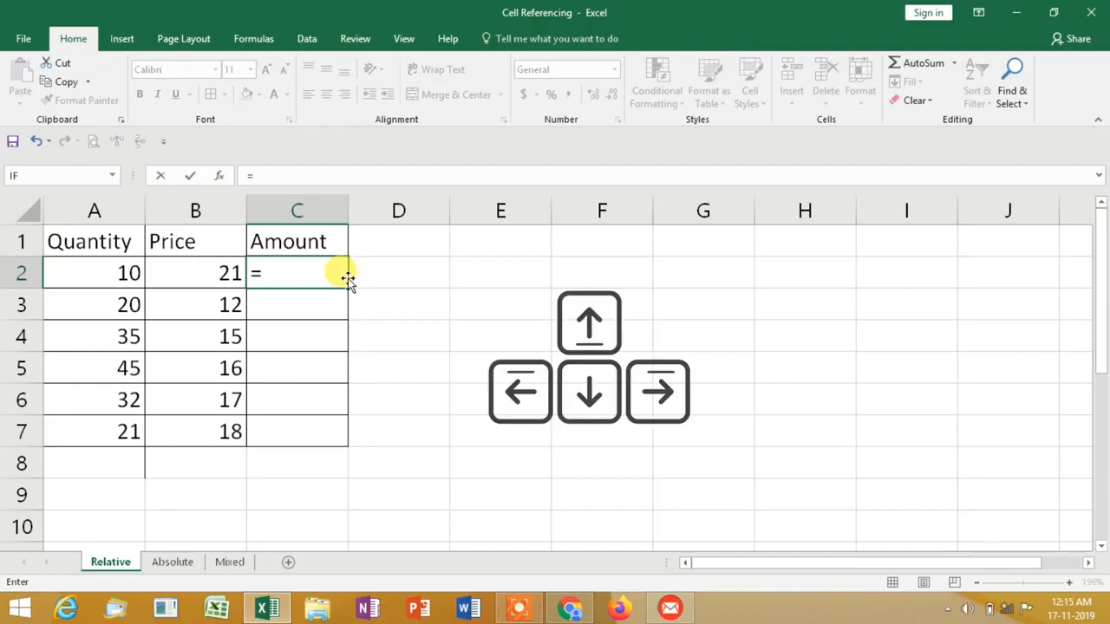
key(Left)
key(Left)
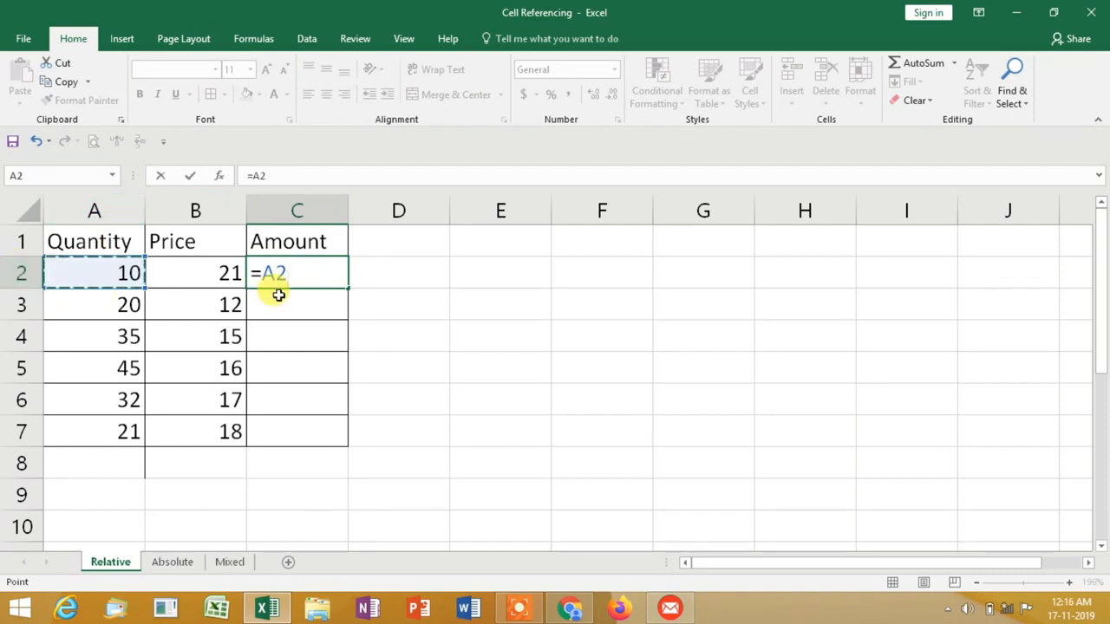
text(*)
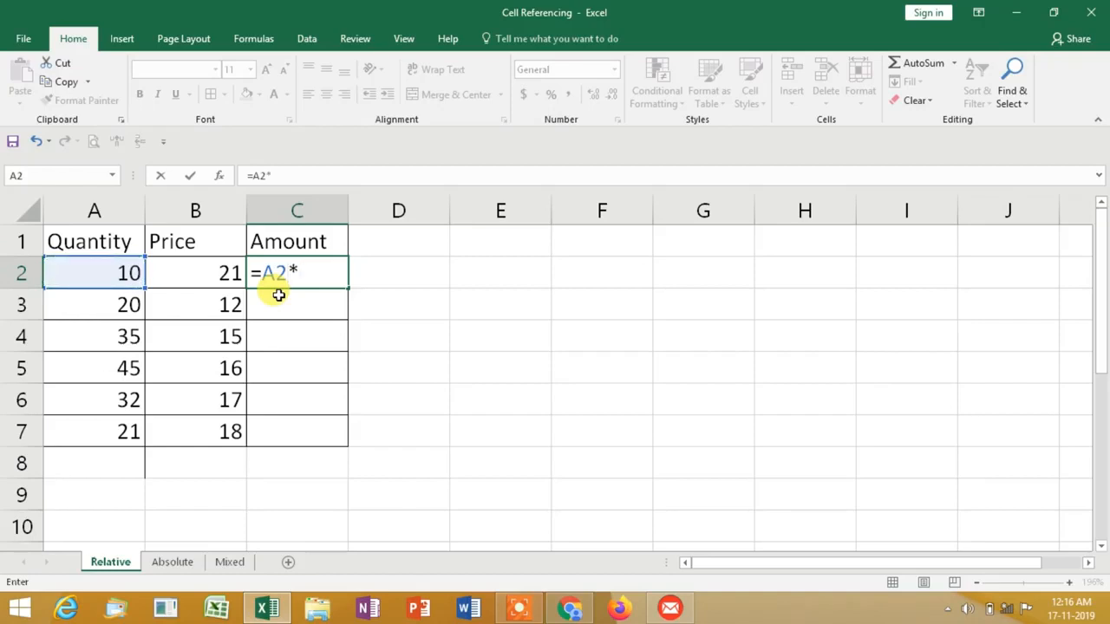
key(Left)
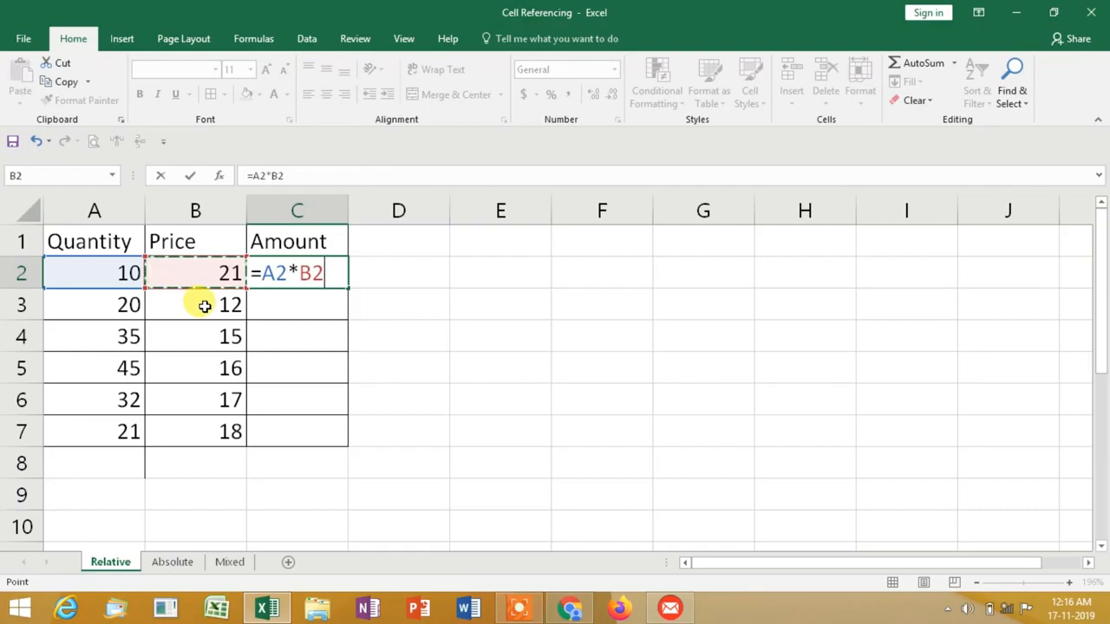
key(Return)
key(Up)
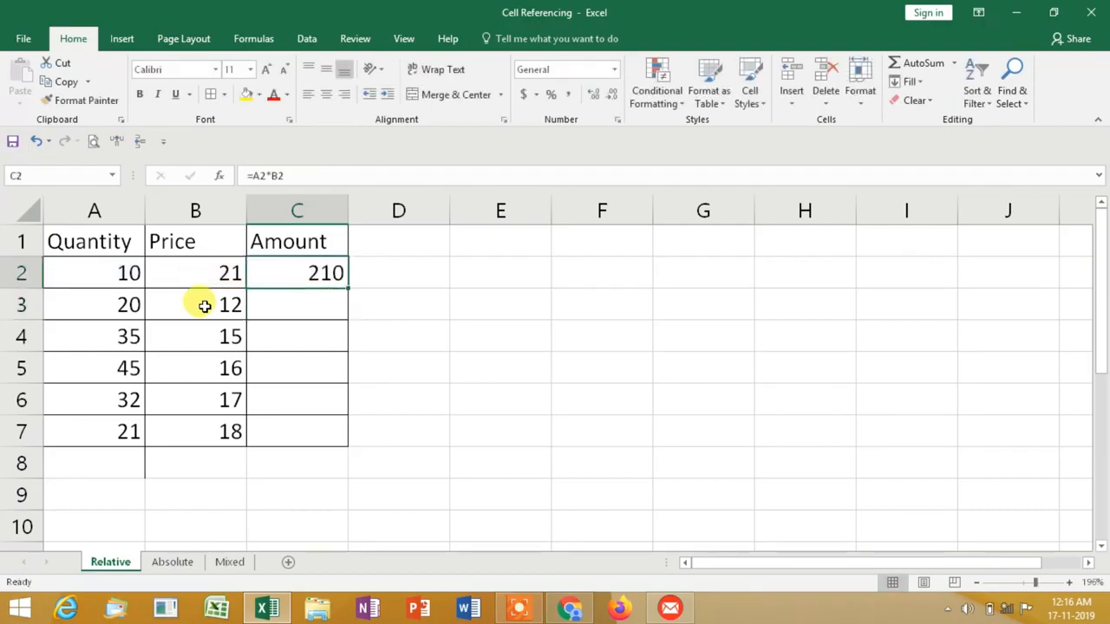
Try changing the price in B2 to 31 and check the Amount formula in C2.
key(Left)
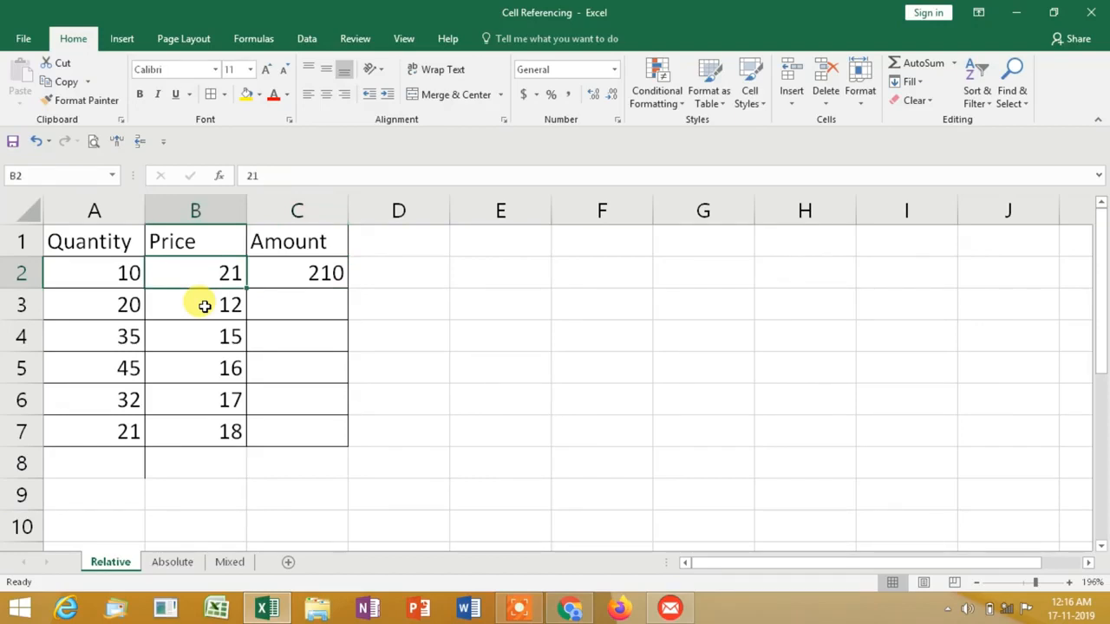
text(31)
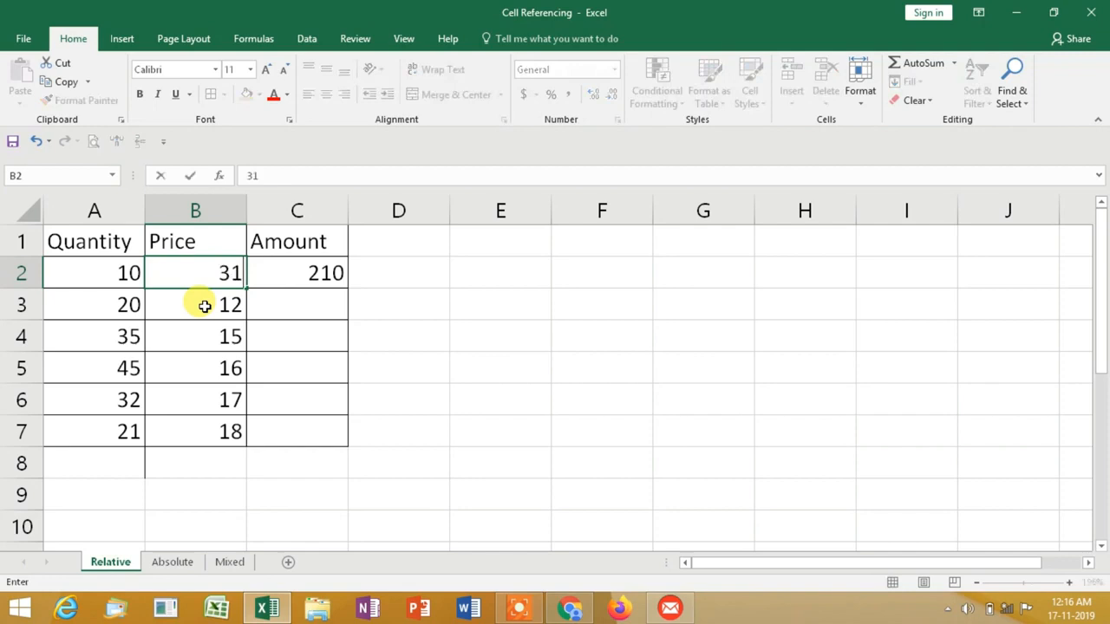
key(Return)
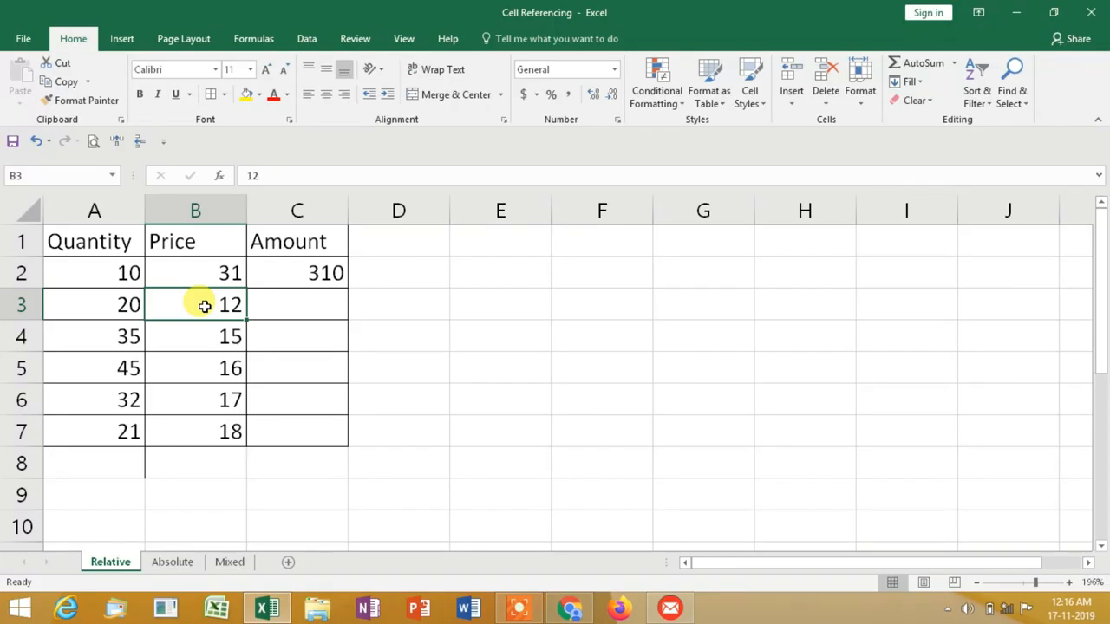
key(Up)
key(Right)
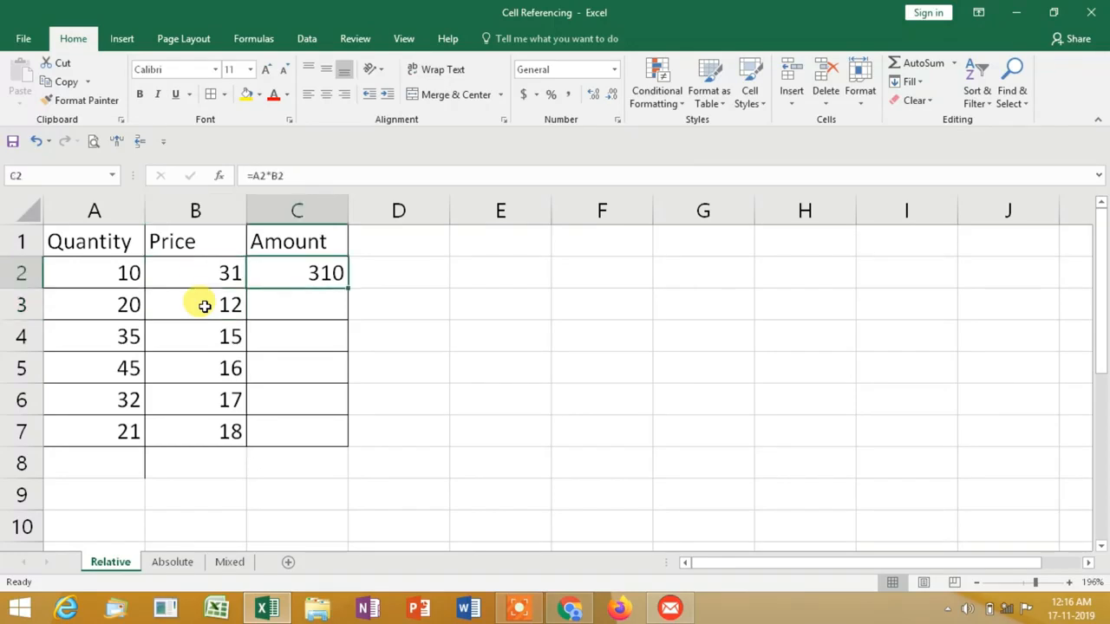
Try a quantity of 20 in A2, and undo both the quantity and the price changes in row 2.
key(Left)
key(Left)
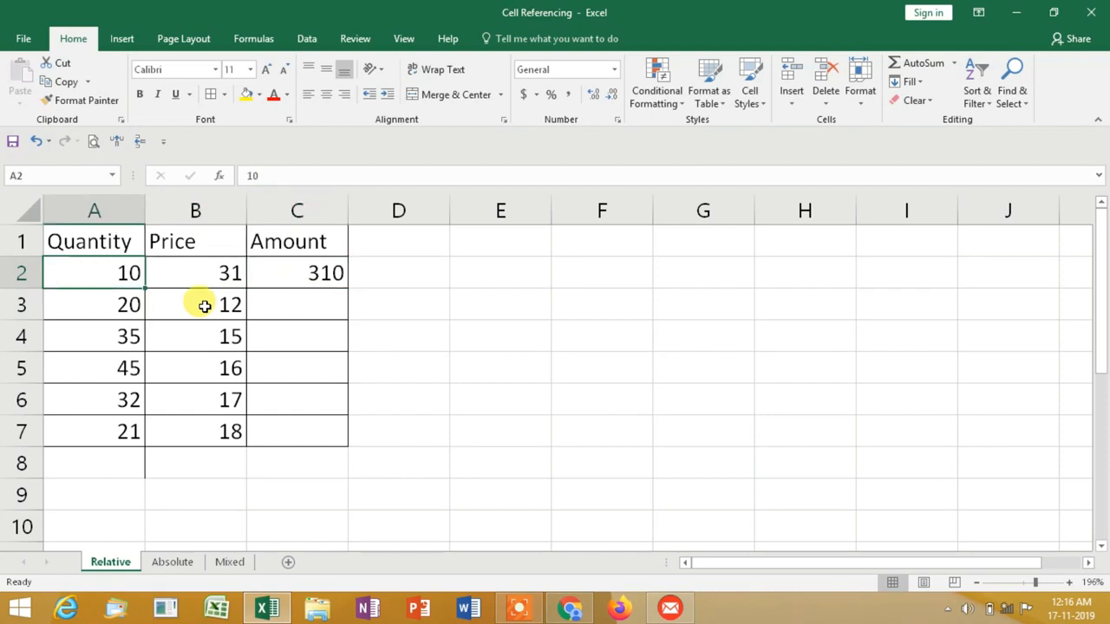
text(20)
key(Return)
key(Up)
key(Right)
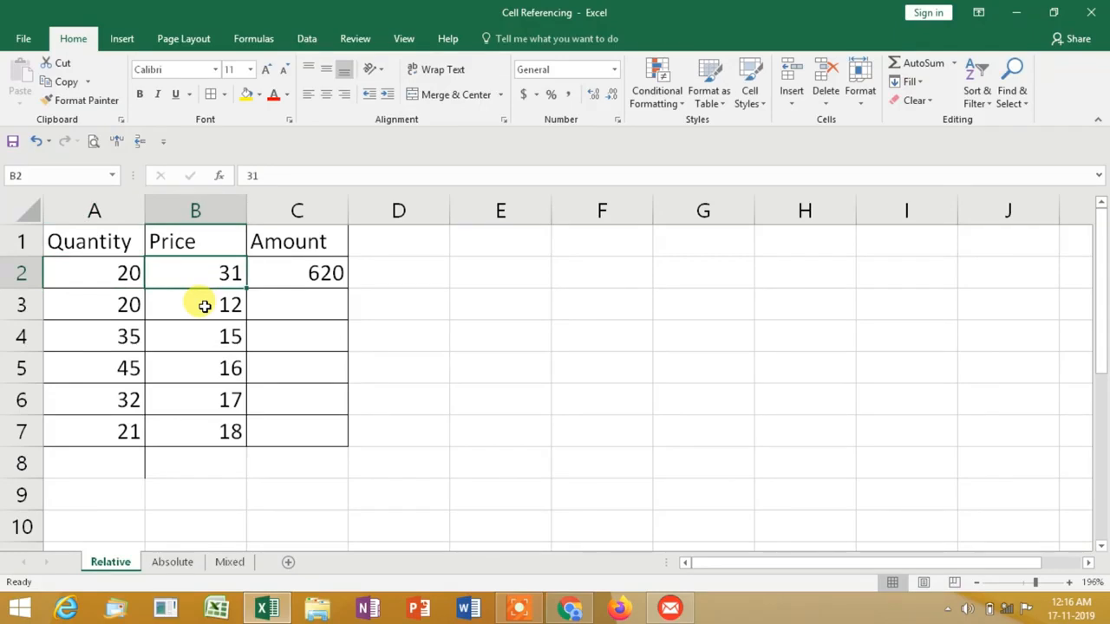
key(ctrl+z)
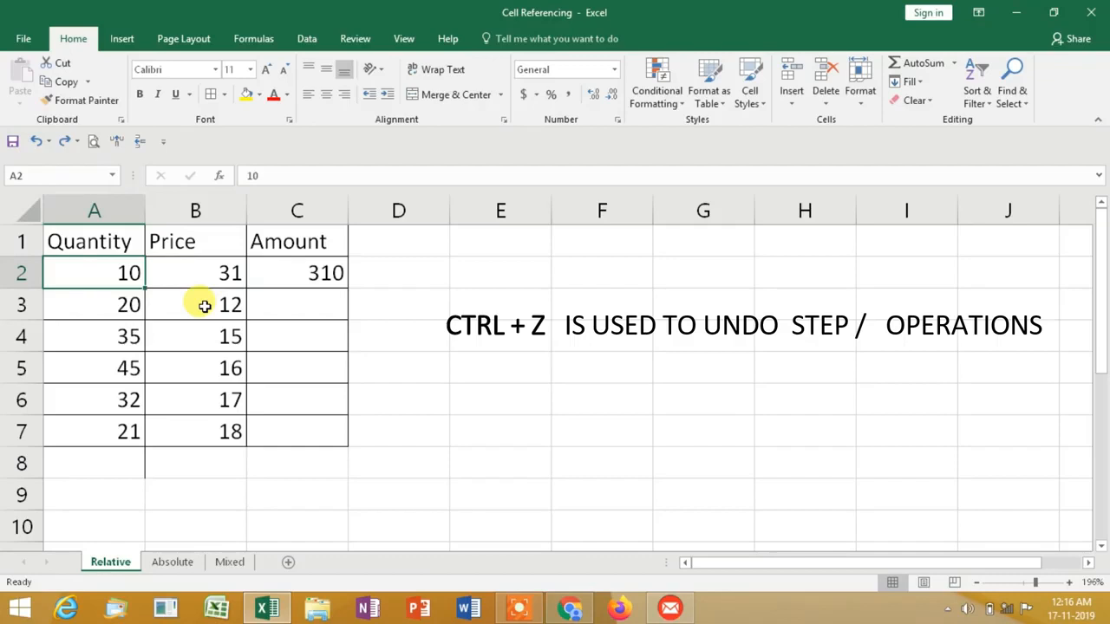
key(ctrl+z)
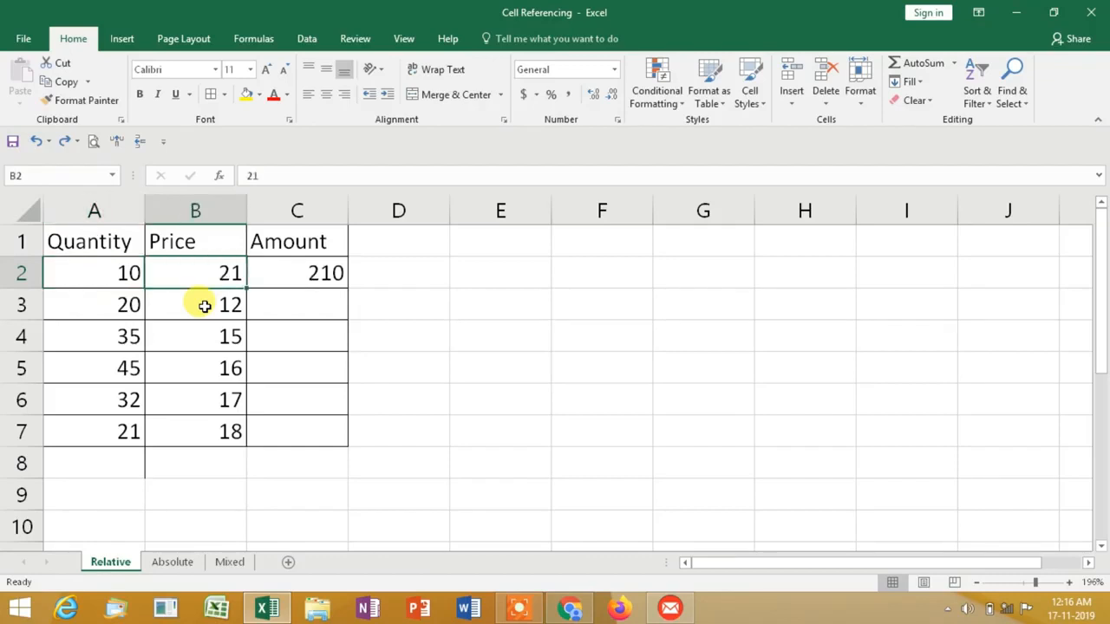
Re-enter the Amount formula in C2 as =A2*B2 using cell references.
key(Right)
text(=)
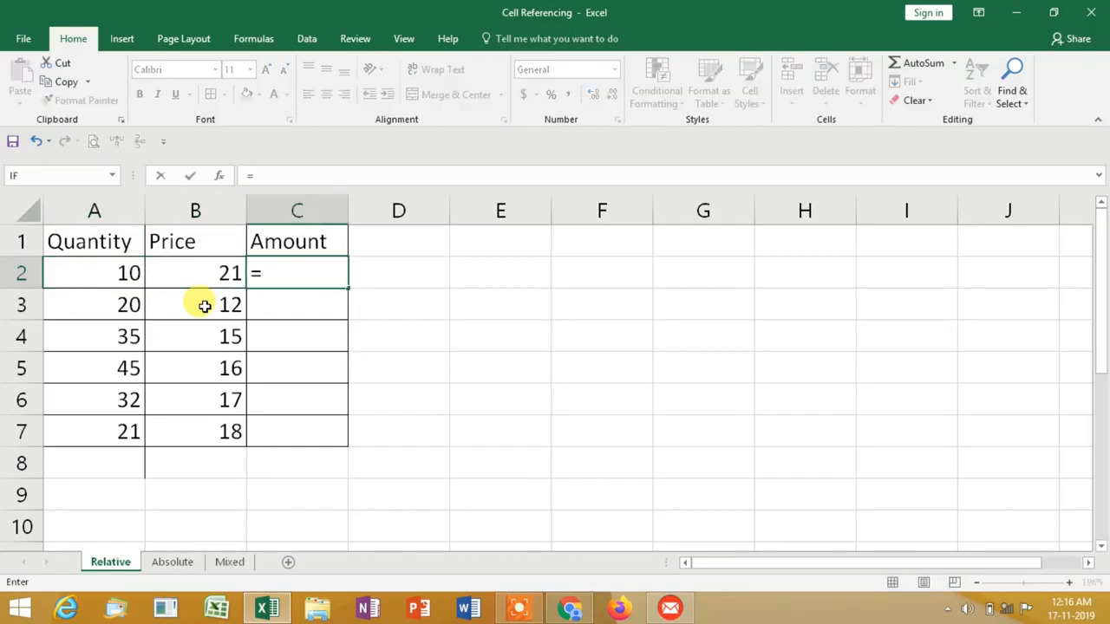
key(Left)
key(Left)
text(*)
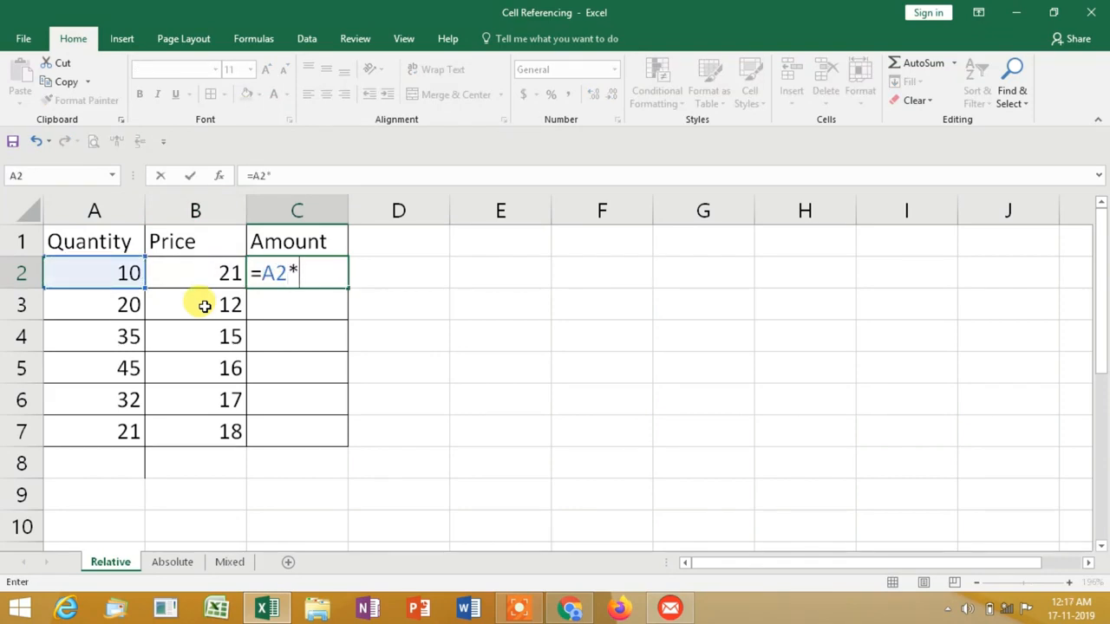
key(Left)
key(Return)
Copy the Amount formula from C2 into the remaining Amount cells C3:C7.
key(Up)
key(ctrl+c)
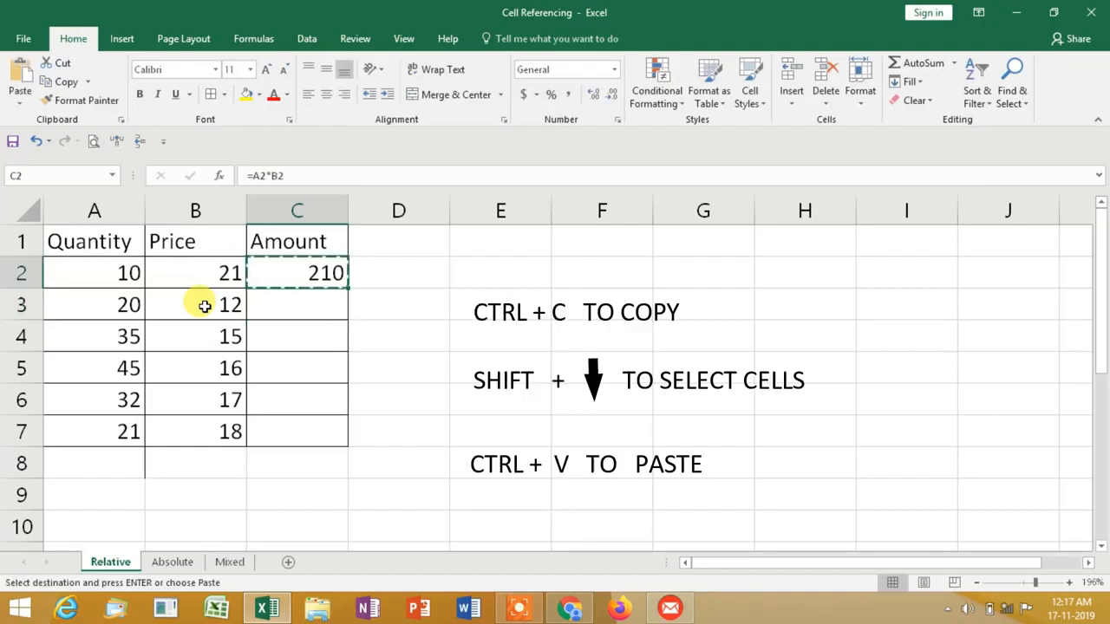
key(Down)
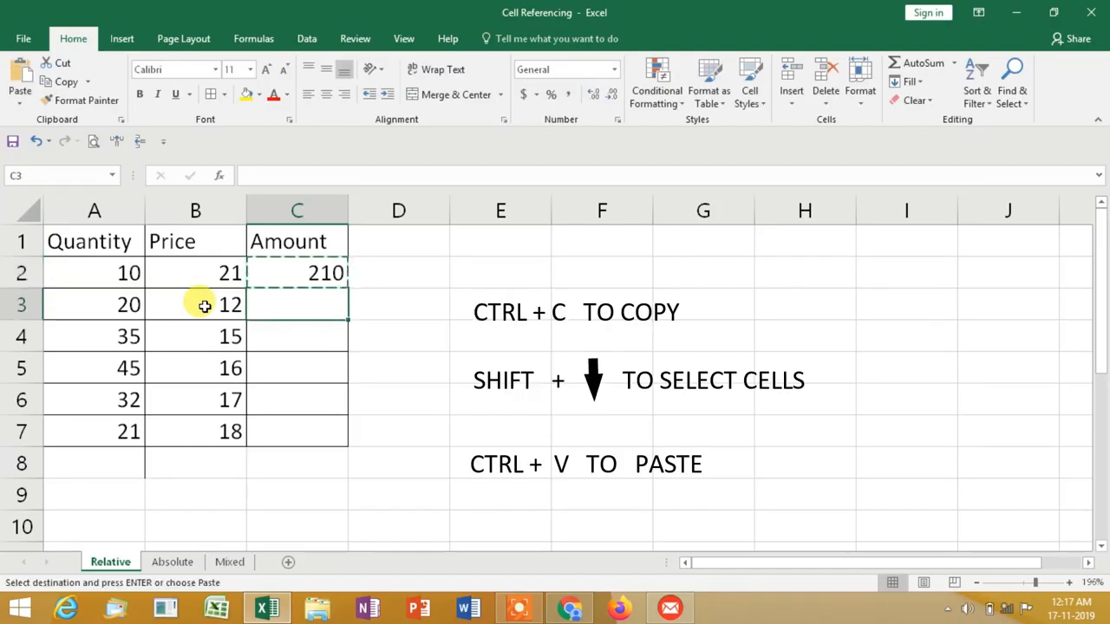
key(shift+Down)
key(shift+Down)
key(shift+Down)
key(shift+Down)
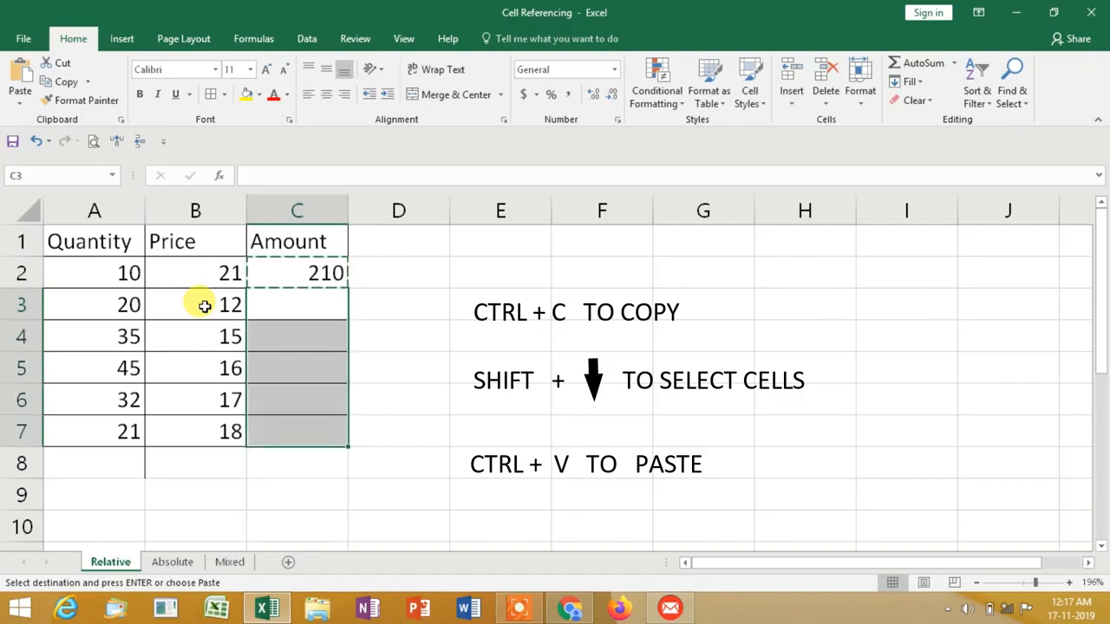
key(ctrl+v)
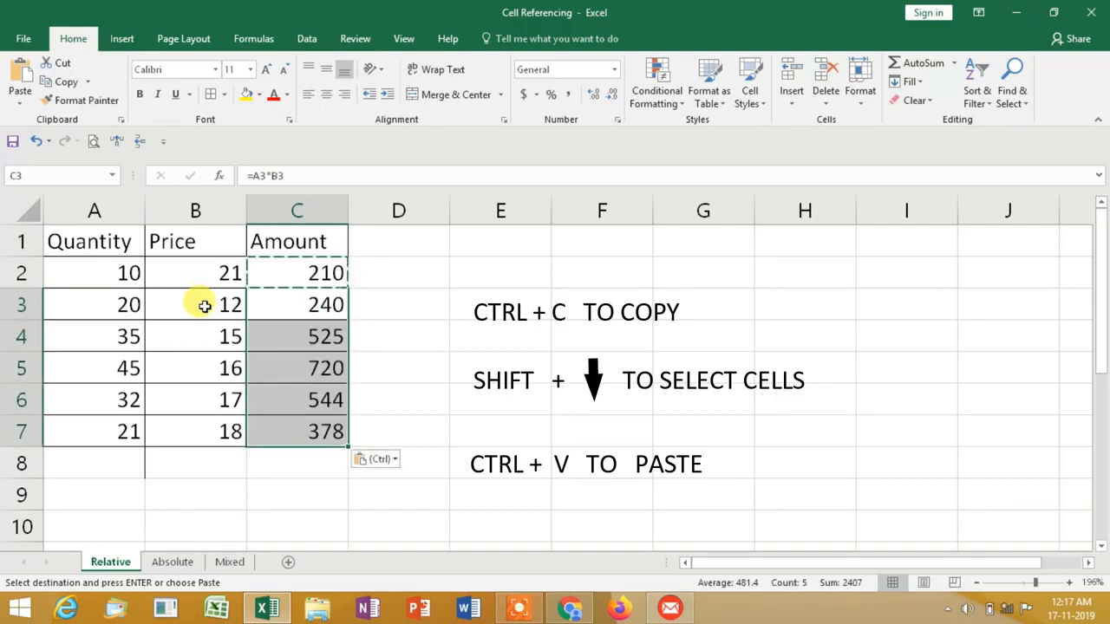
key(Escape)
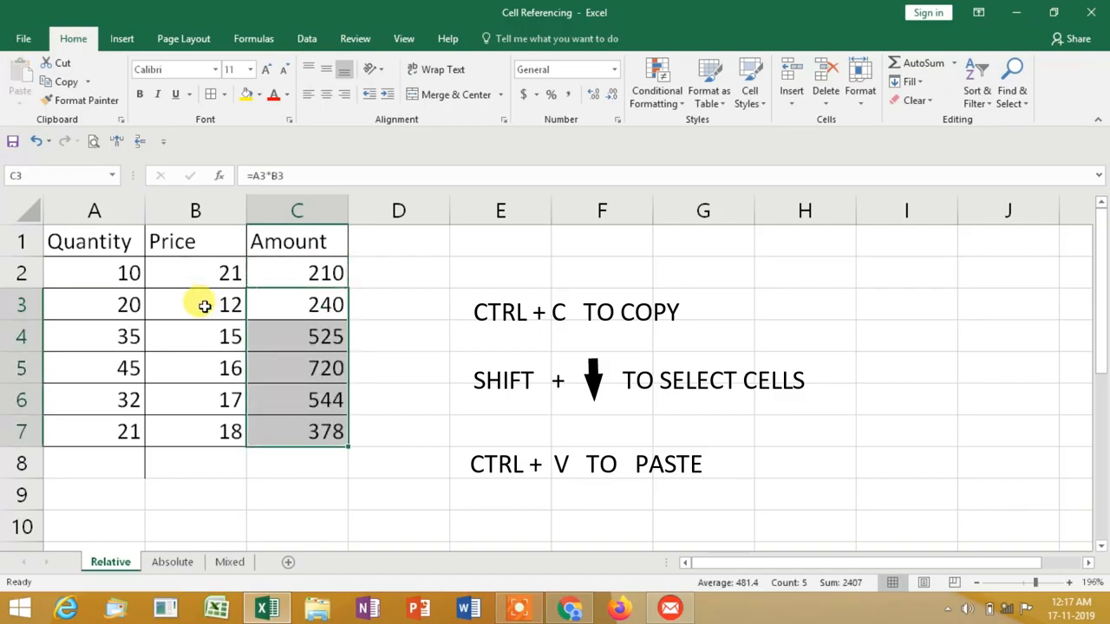
Switch the sheet between showing formulas and values to examine the cell references in the Amount column, ending with values shown.
click(310, 272)
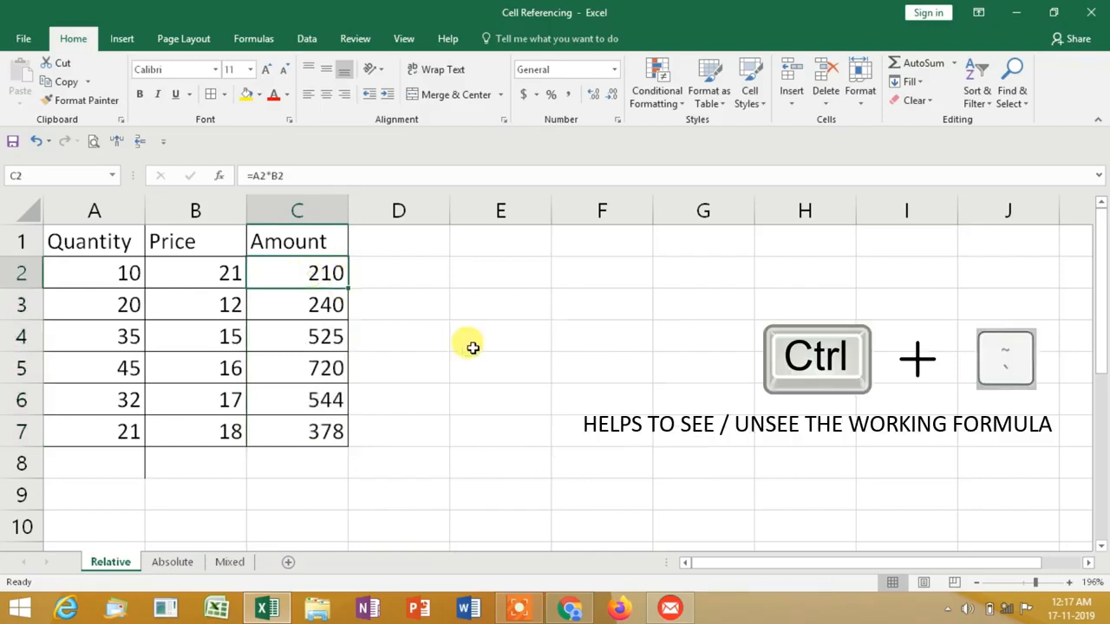
key(ctrl+grave)
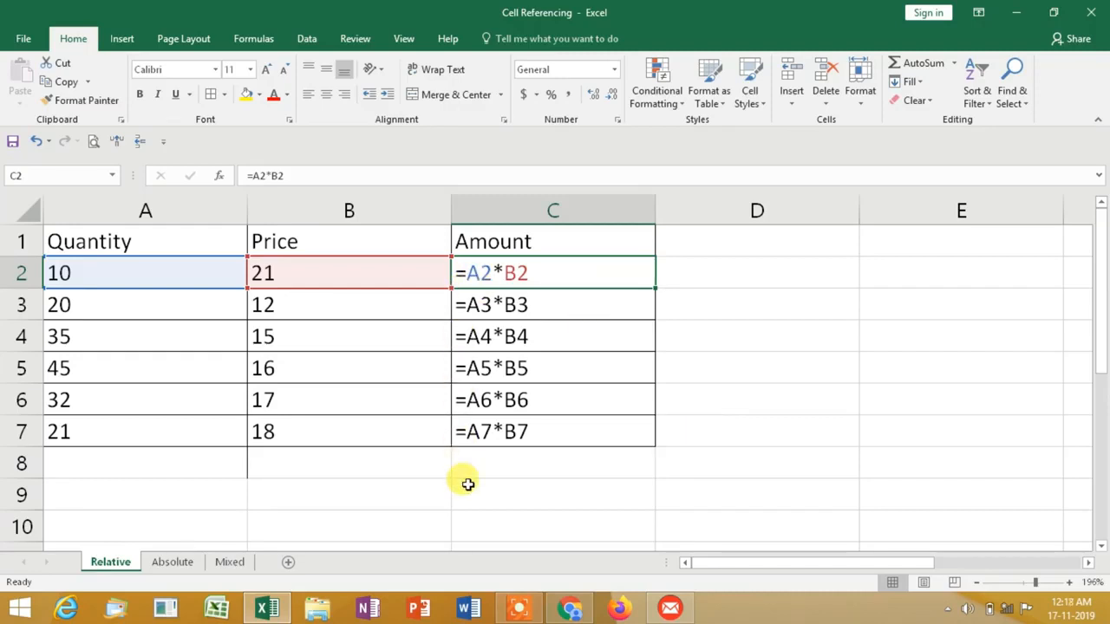
key(ctrl+grave)
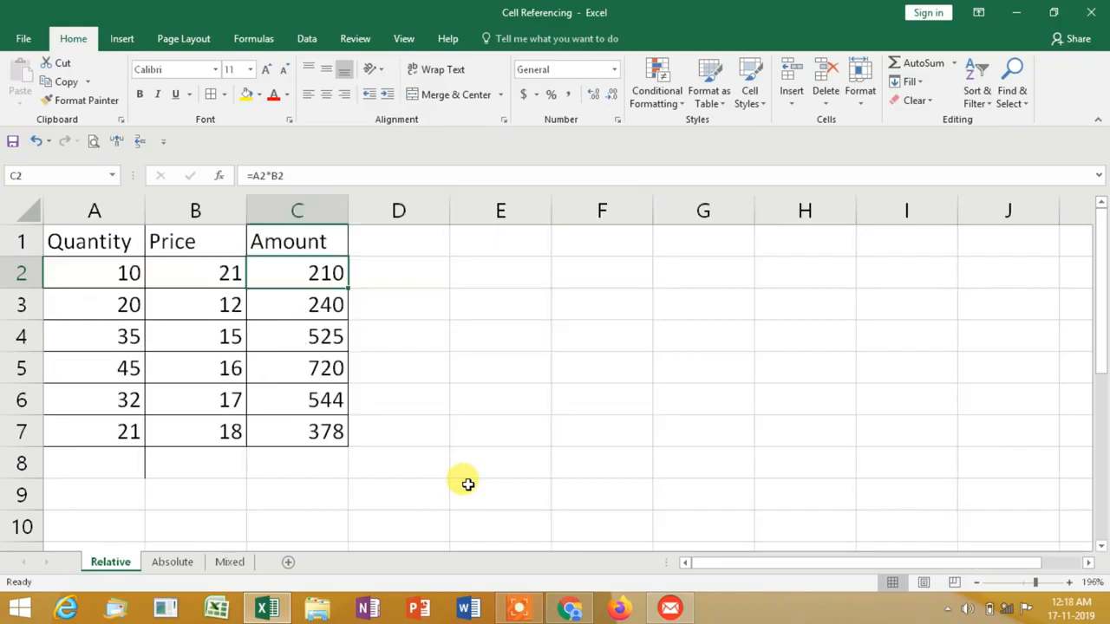
key(ctrl+grave)
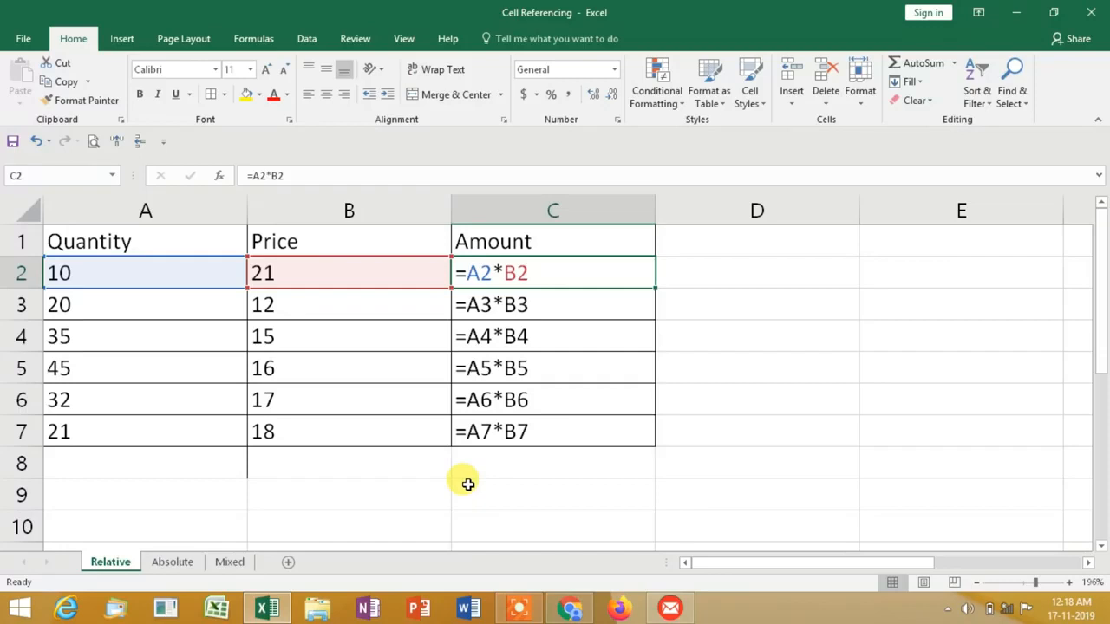
key(ctrl+grave)
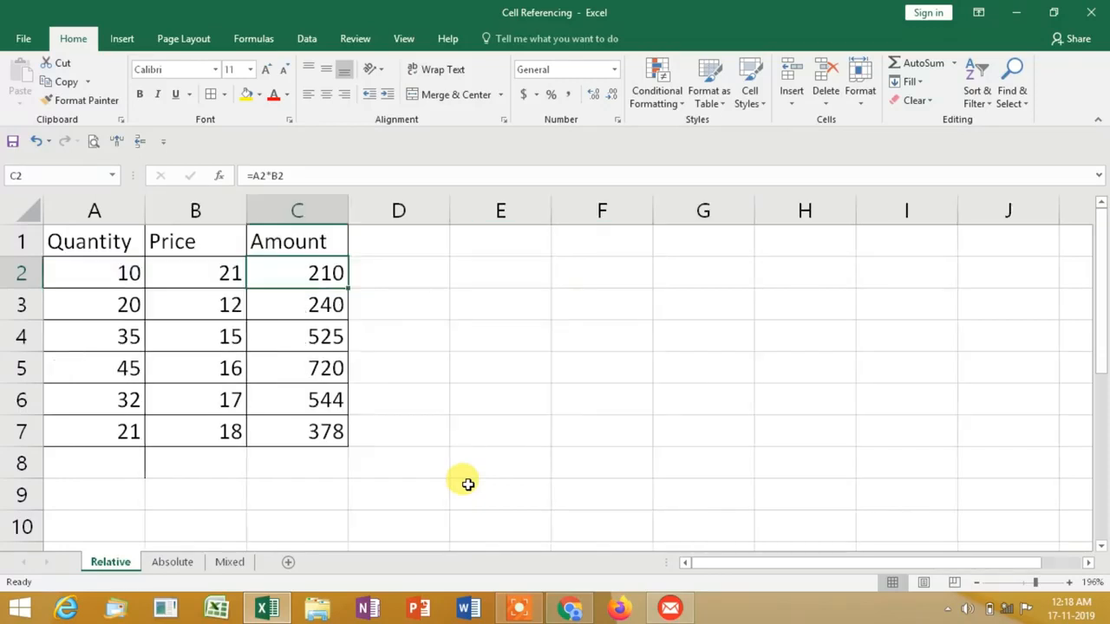
key(ctrl+grave)
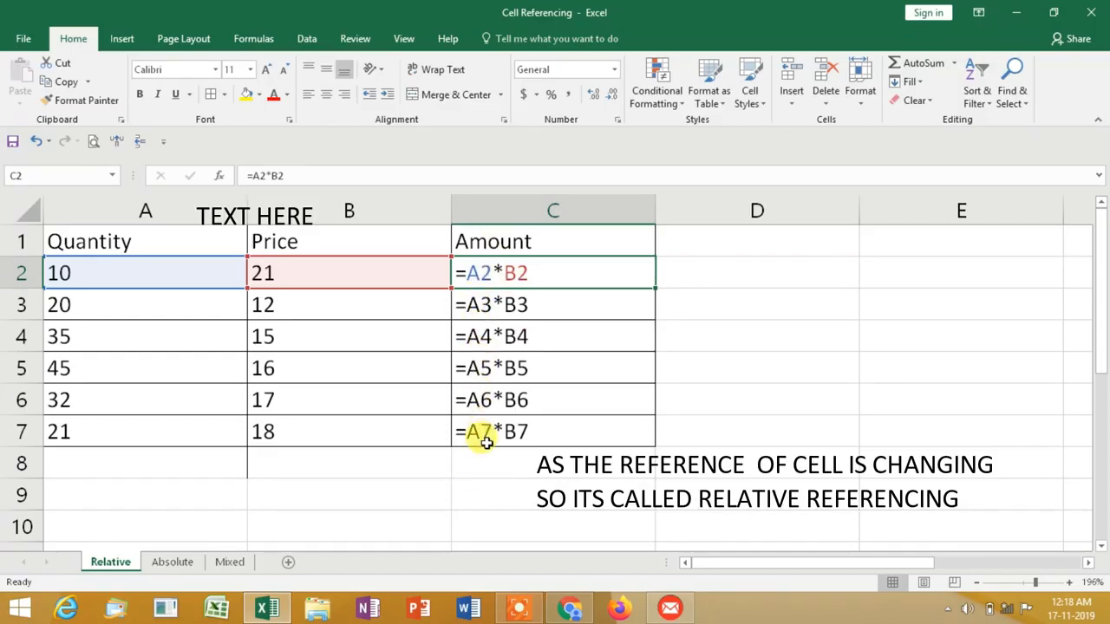
key(ctrl+grave)
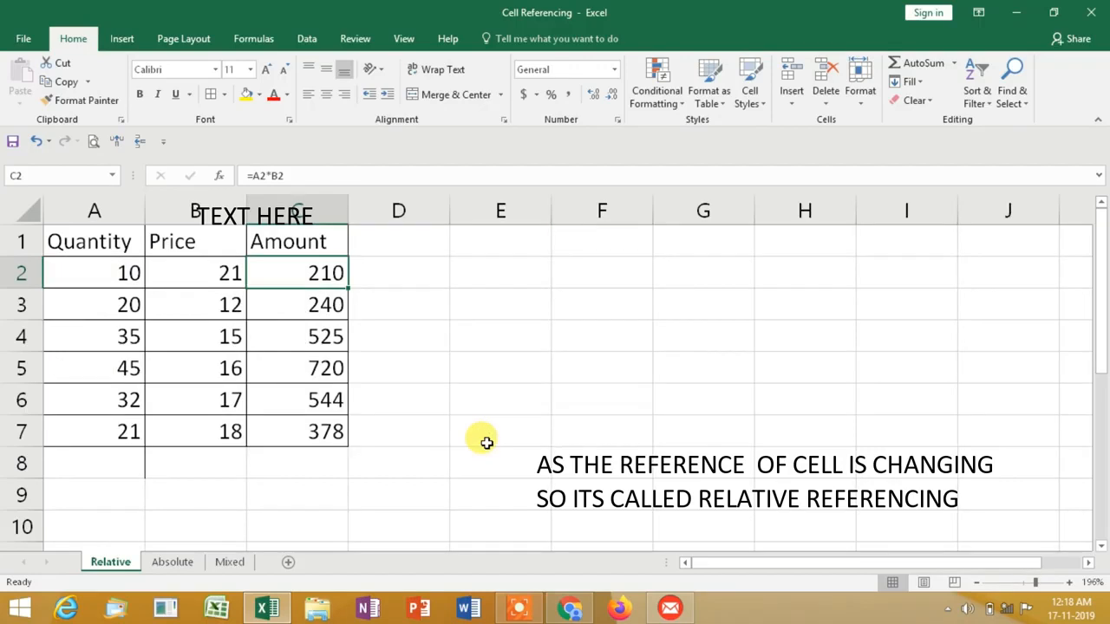